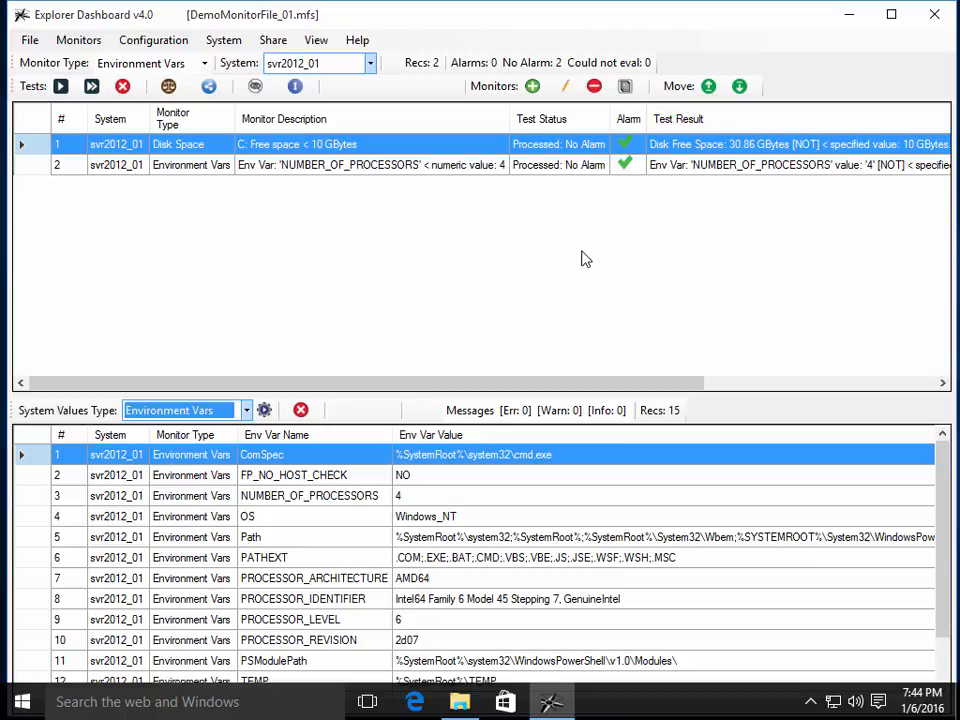
# Step: Share the Monitor Test Results and System Values of svr2012_01 by saving them to a file in the configured output folder
pyautogui.click(210, 89)
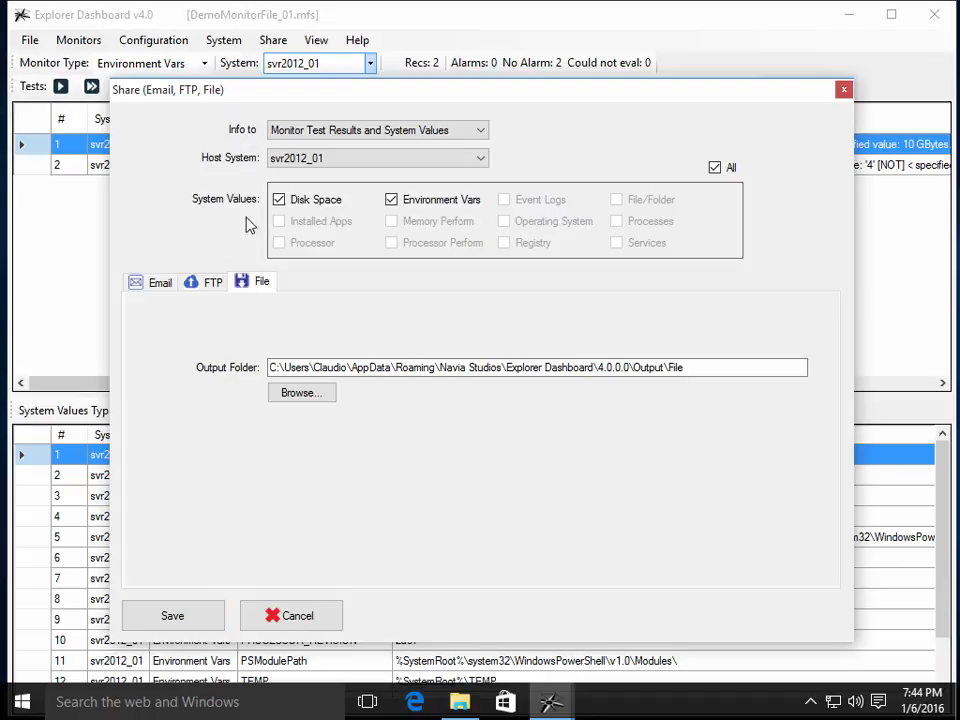
pyautogui.click(357, 133)
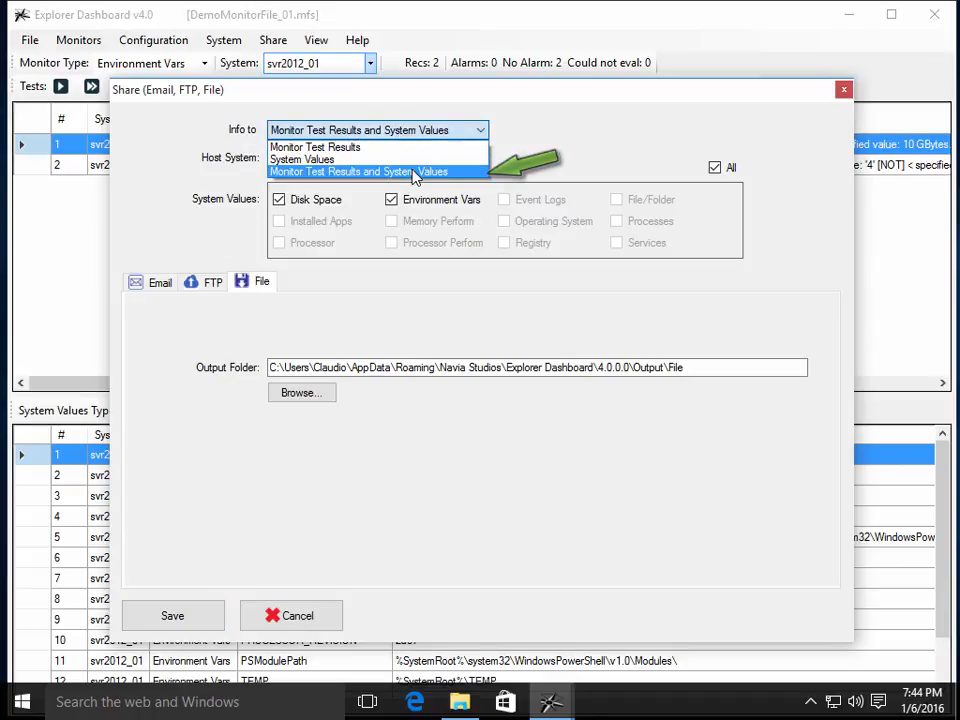
pyautogui.click(413, 173)
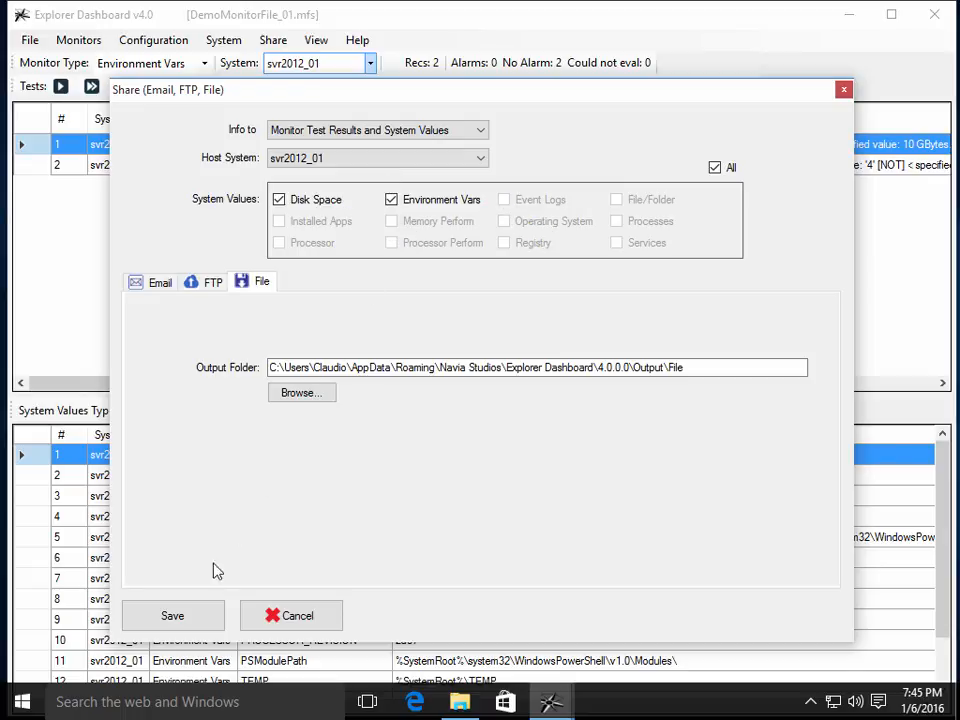
pyautogui.click(189, 615)
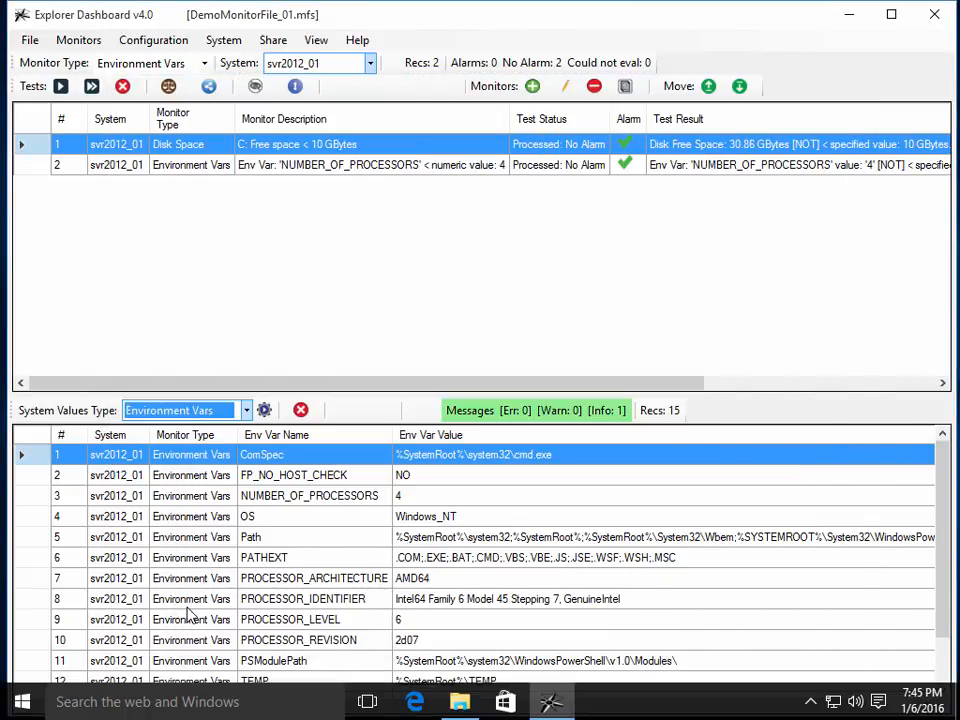
# Step: View the full text of the system message about the shared file and exit the message window
pyautogui.click(492, 416)
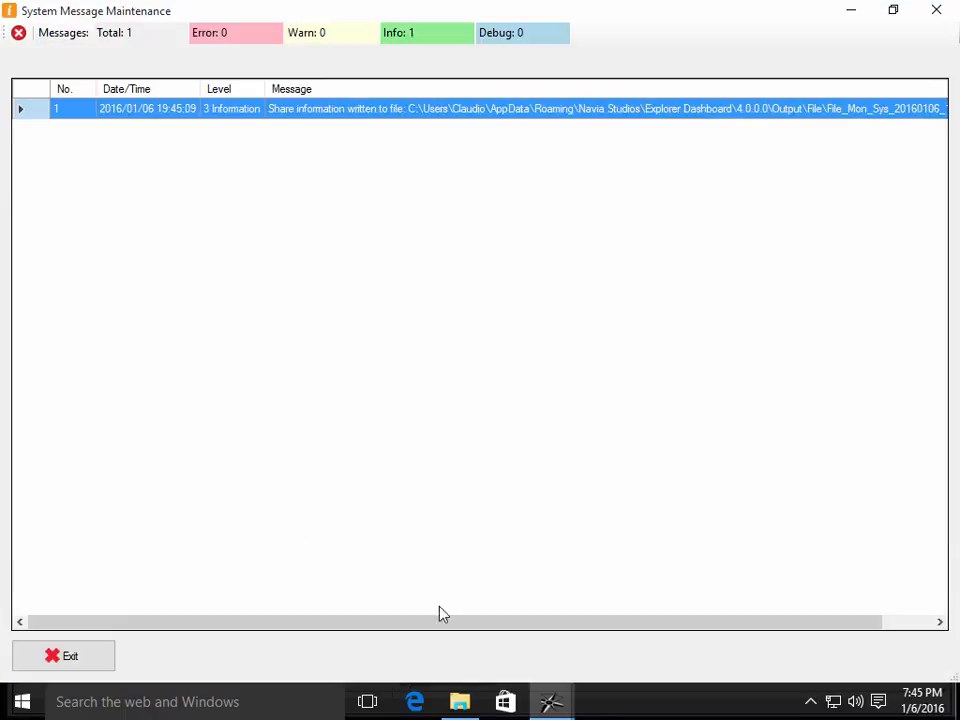
pyautogui.moveTo(480, 622); pyautogui.dragTo(720, 656)
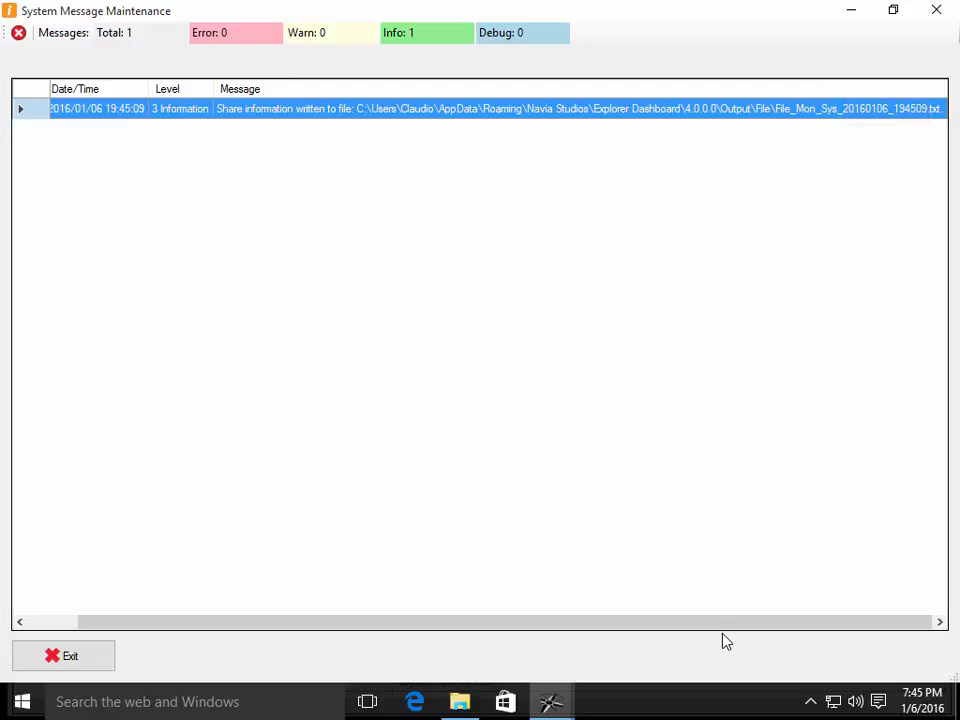
pyautogui.click(108, 656)
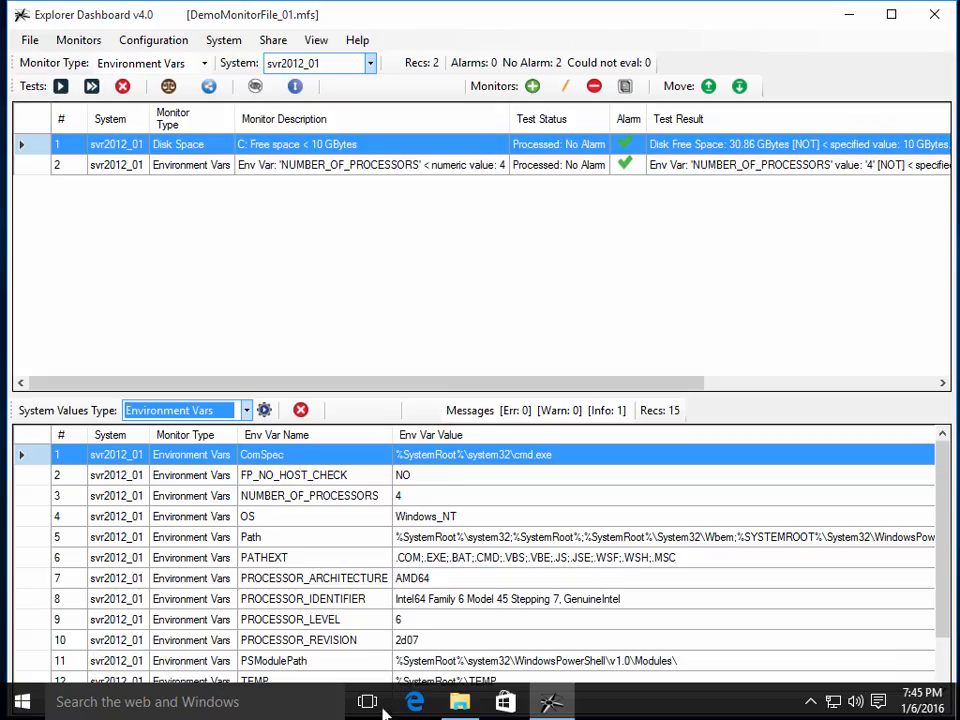
# Step: Switch to File Explorer and open File_Mon_Sys_20160106_194509 from the output folder in a maximized Notepad window
pyautogui.click(460, 705)
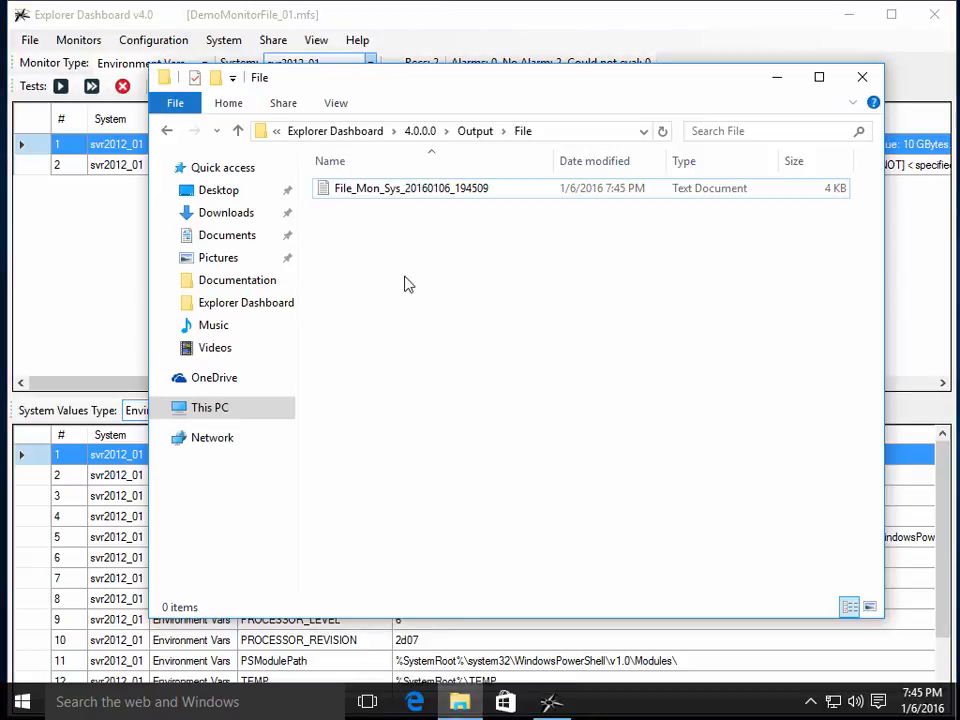
pyautogui.doubleClick(390, 195)
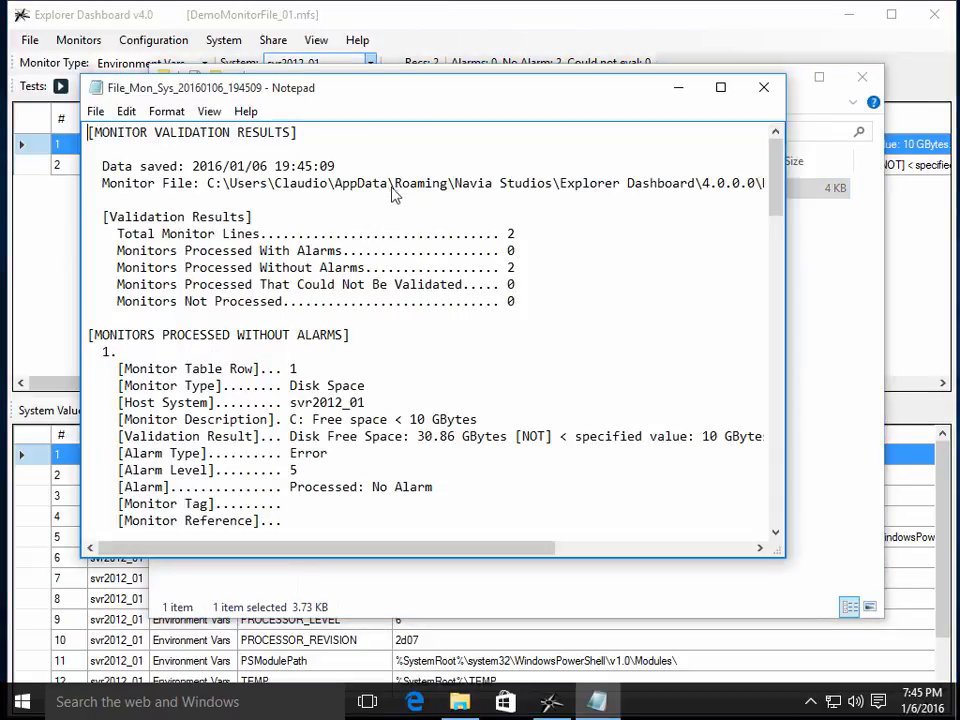
pyautogui.click(722, 88)
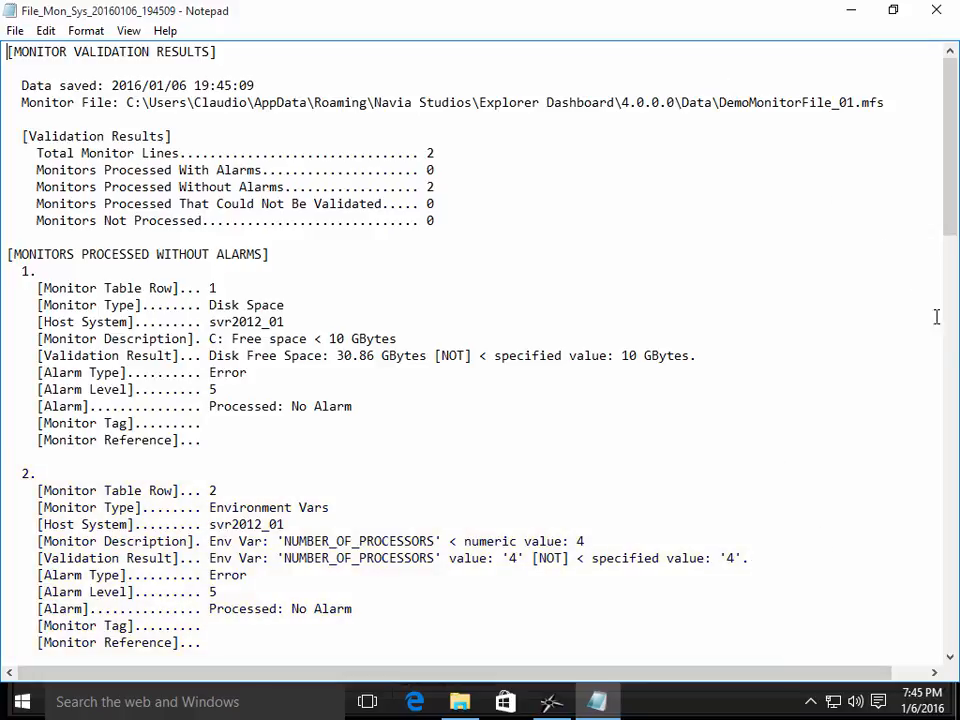
# Step: Read the saved report through to the last environment variable, and close both the report and its folder window
pyautogui.click(951, 349)
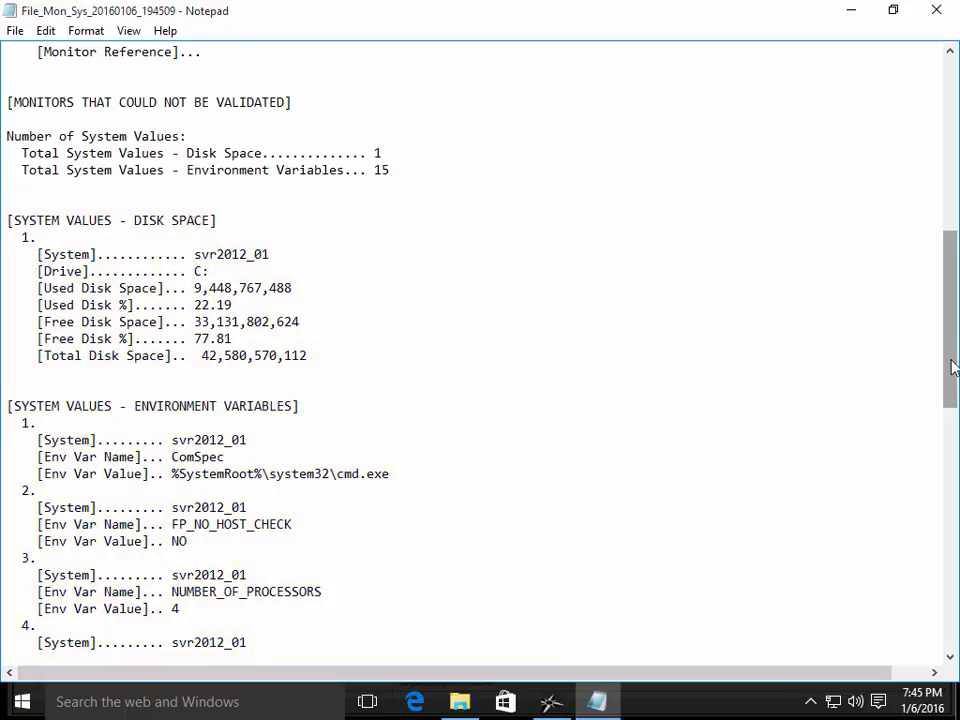
pyautogui.click(952, 445)
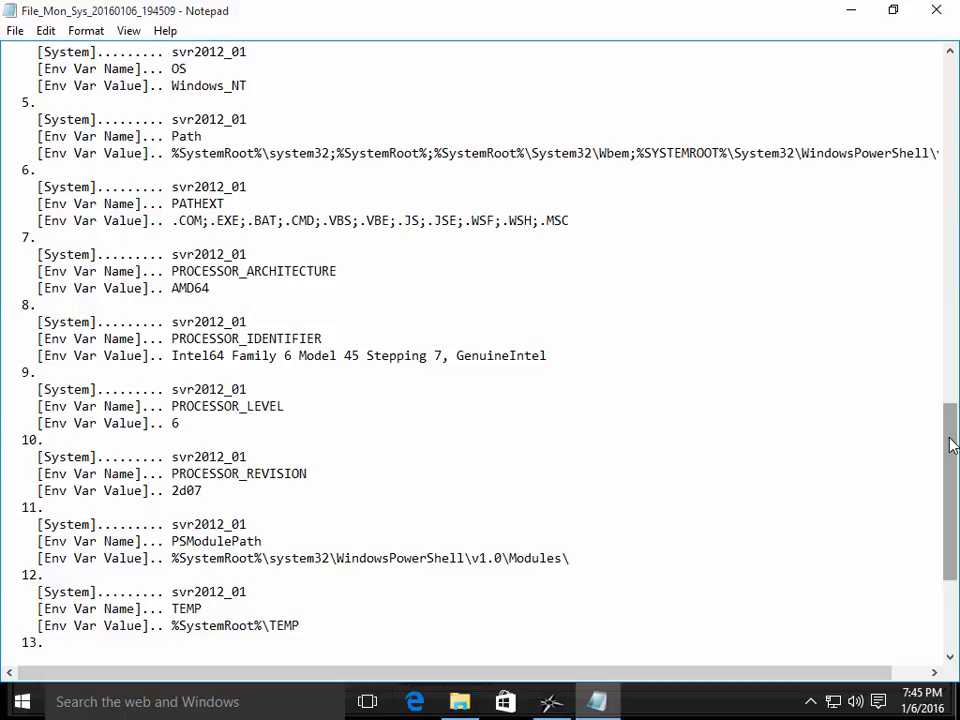
pyautogui.click(952, 618)
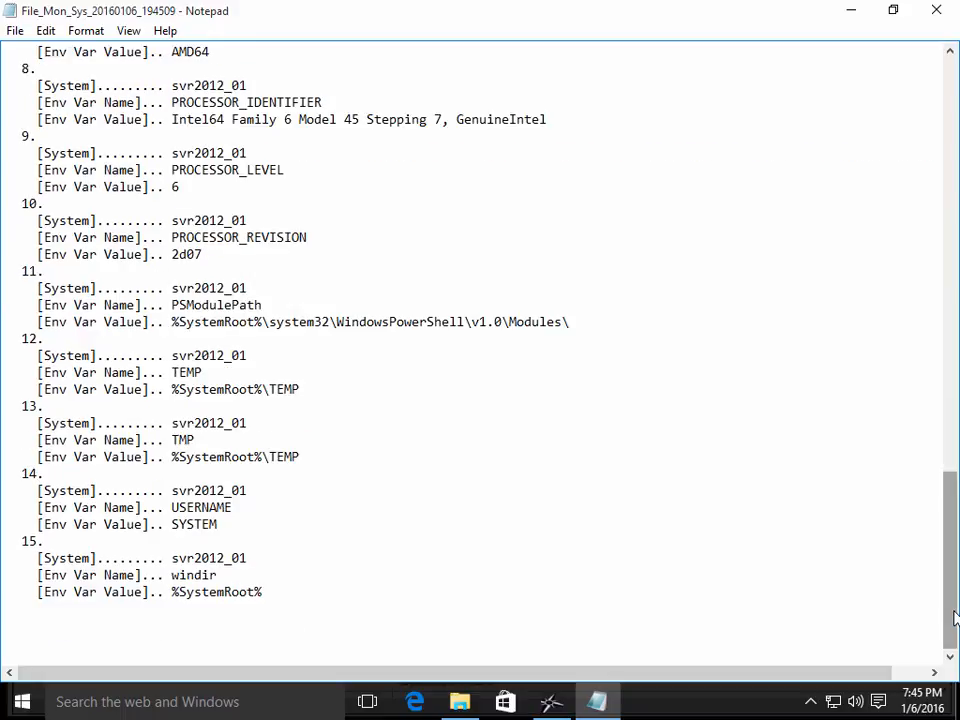
pyautogui.moveTo(953, 604); pyautogui.dragTo(952, 150)
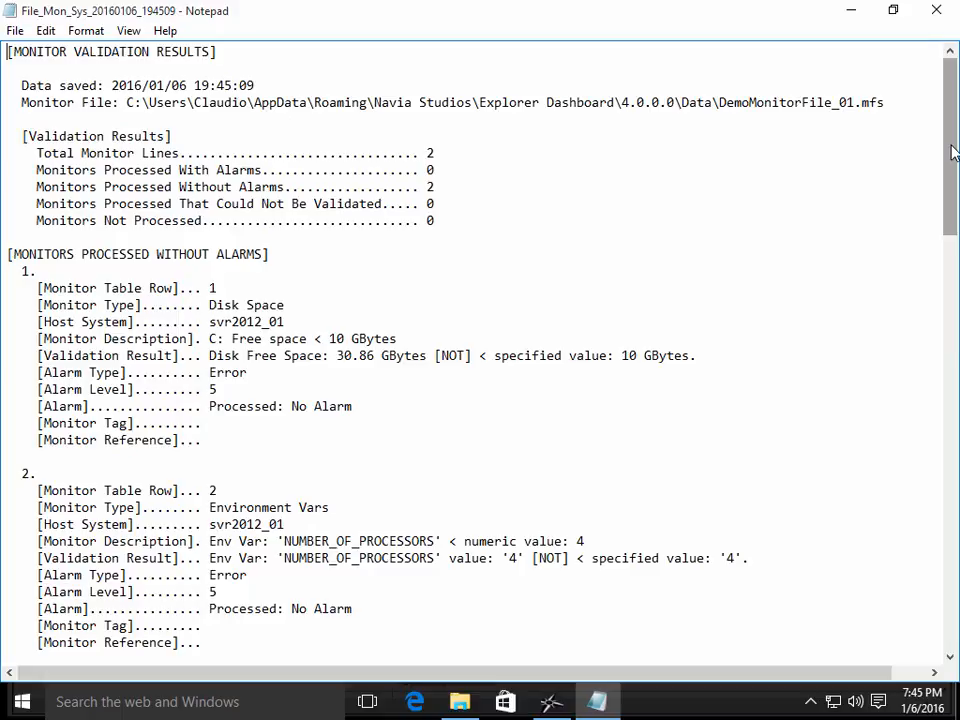
pyautogui.click(936, 10)
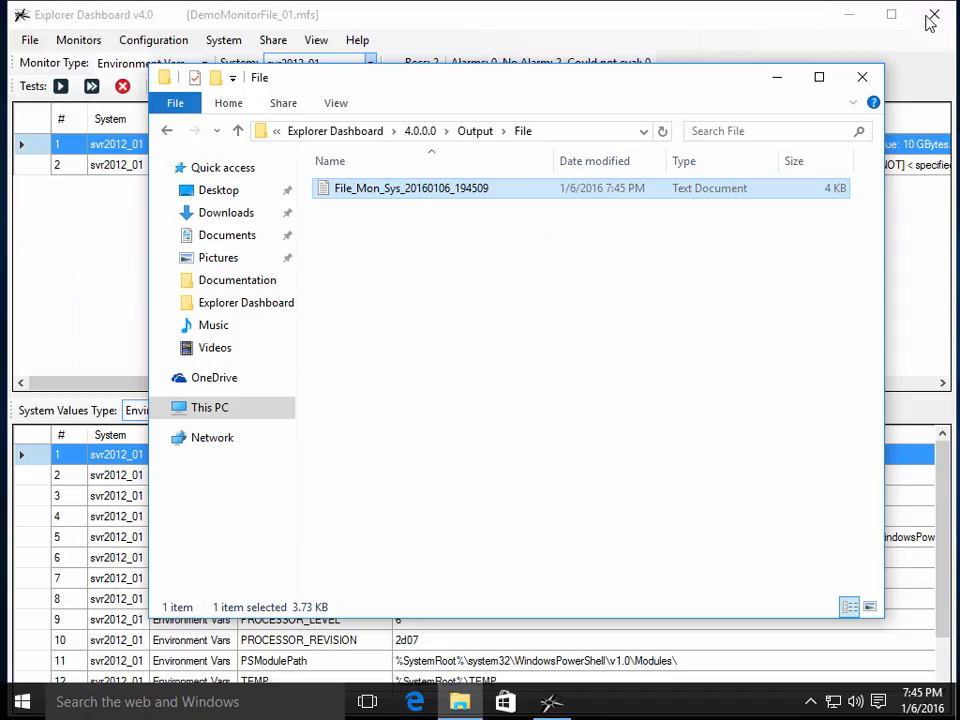
pyautogui.click(864, 80)
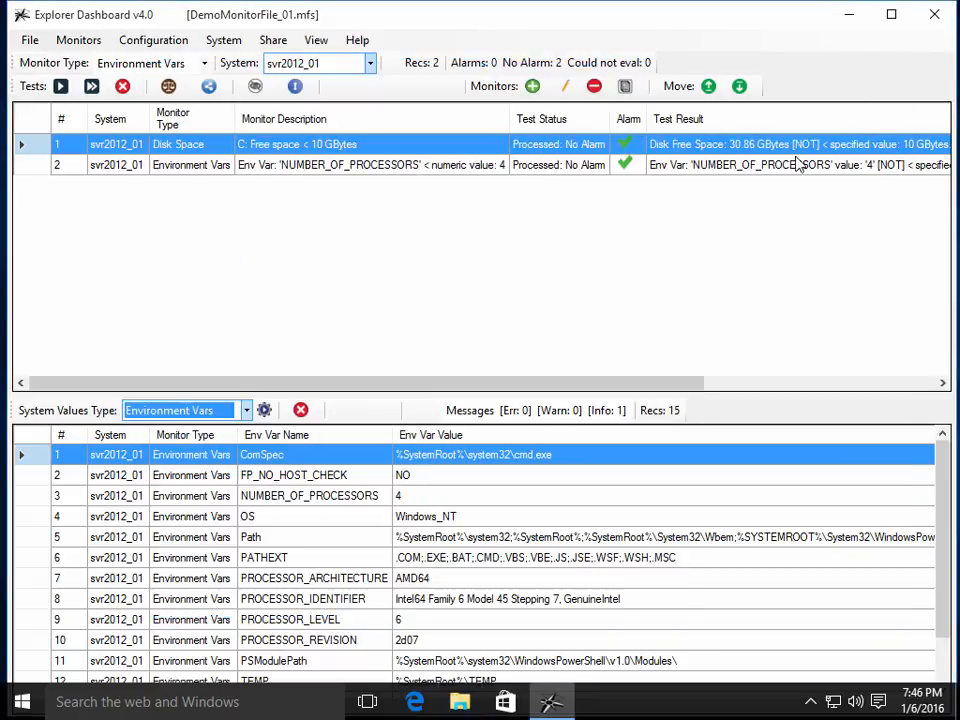
# Step: Delete all system messages and exit the message window
pyautogui.click(577, 409)
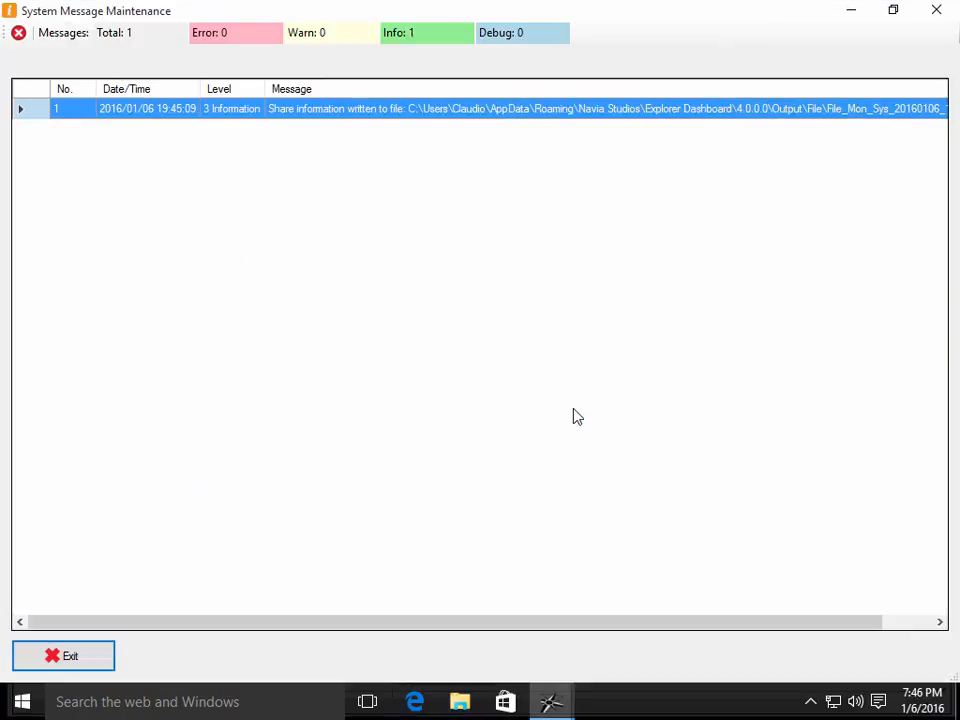
pyautogui.click(19, 36)
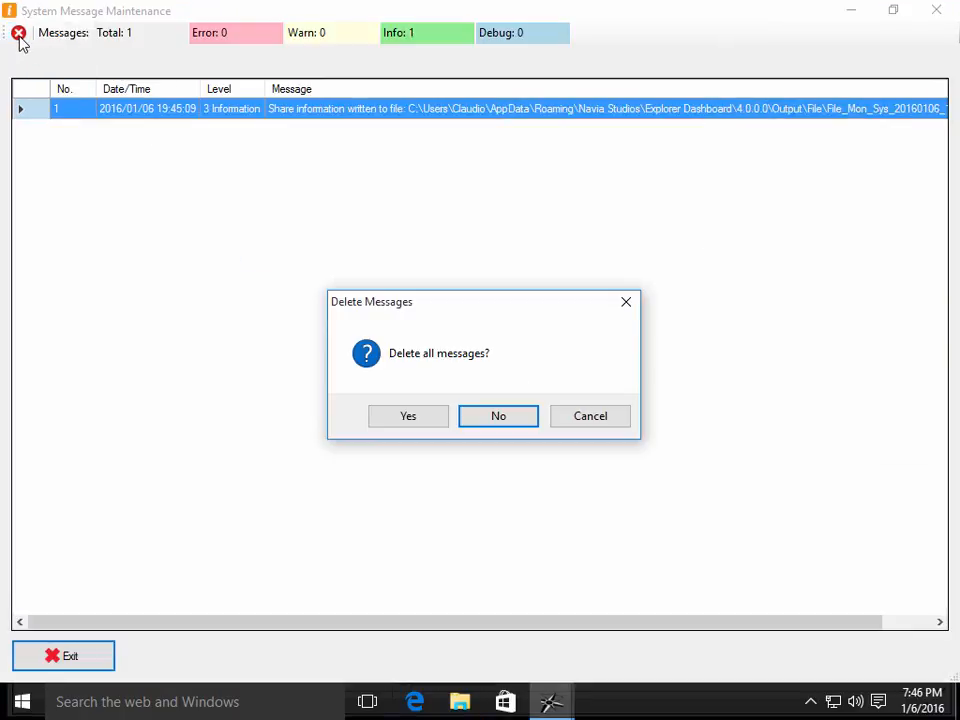
pyautogui.click(380, 424)
pyautogui.click(101, 653)
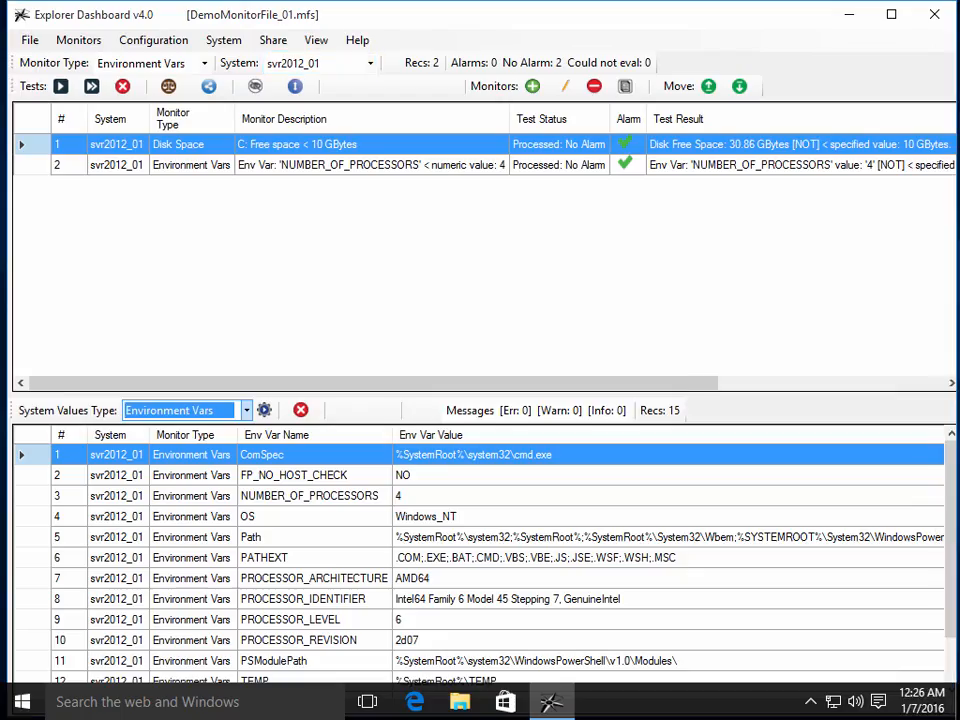
# Step: Open the Explorer Dashboard User Guide from the Navia Studios program group
pyautogui.click(23, 703)
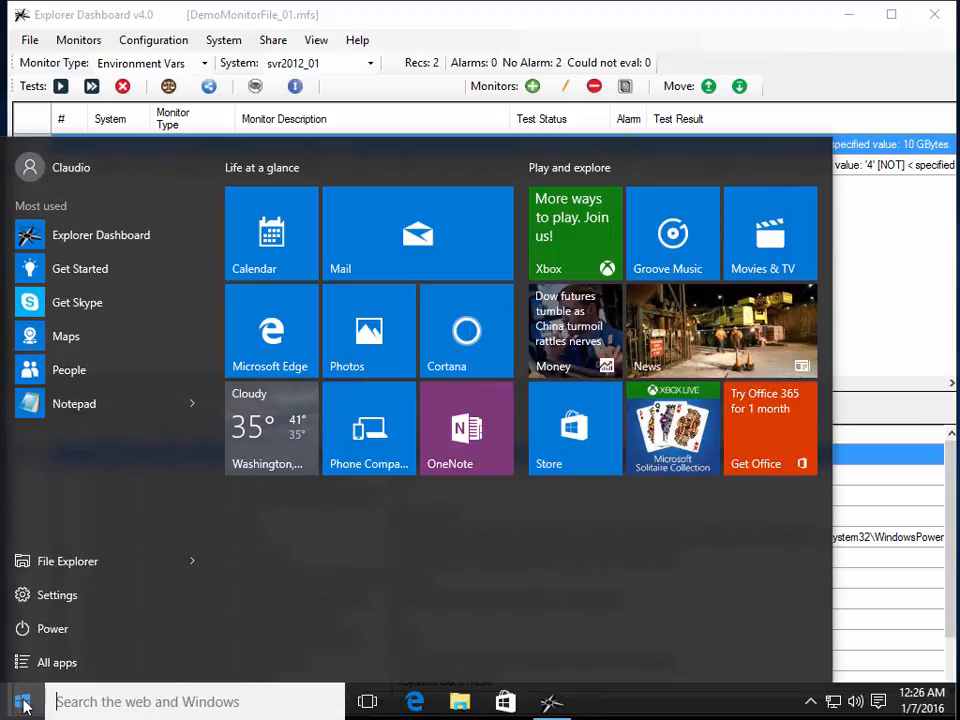
pyautogui.click(79, 663)
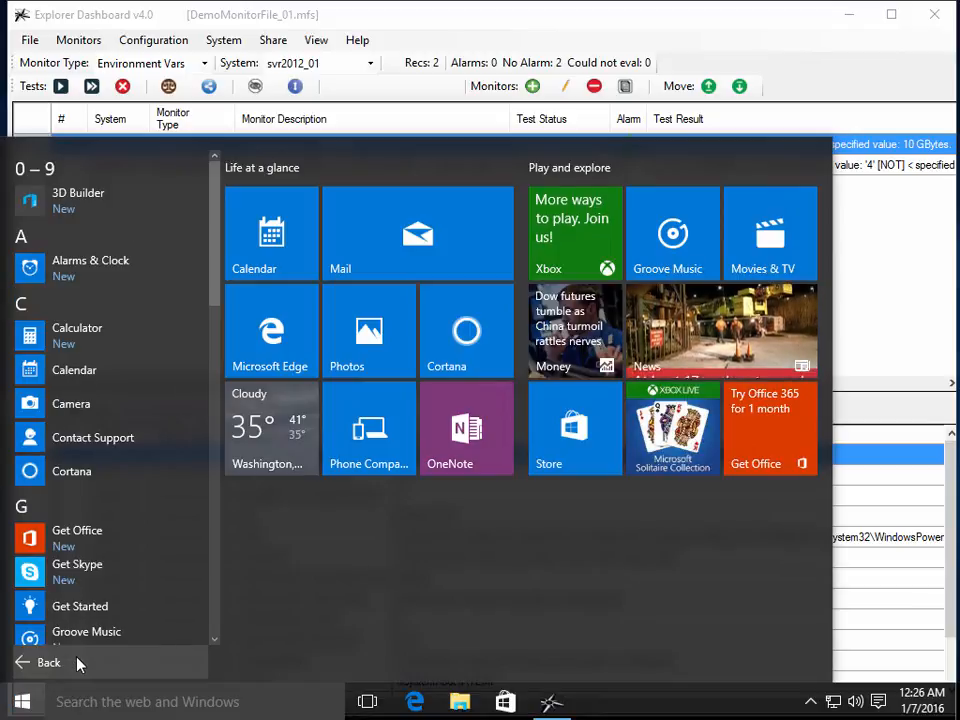
pyautogui.scroll(-4, 140, 612)
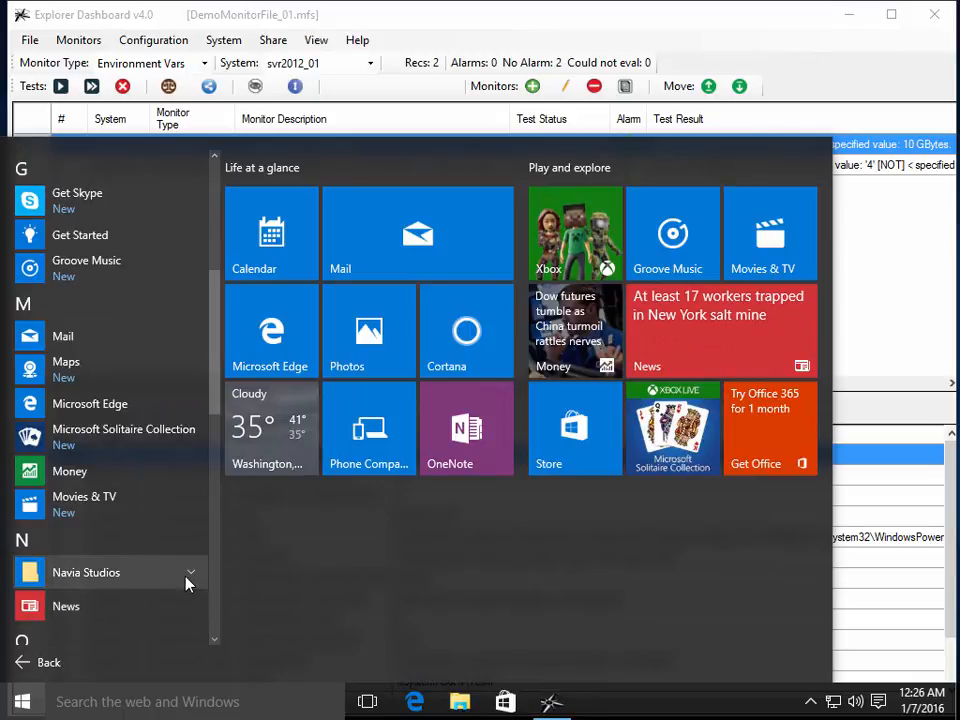
pyautogui.click(186, 578)
pyautogui.click(122, 639)
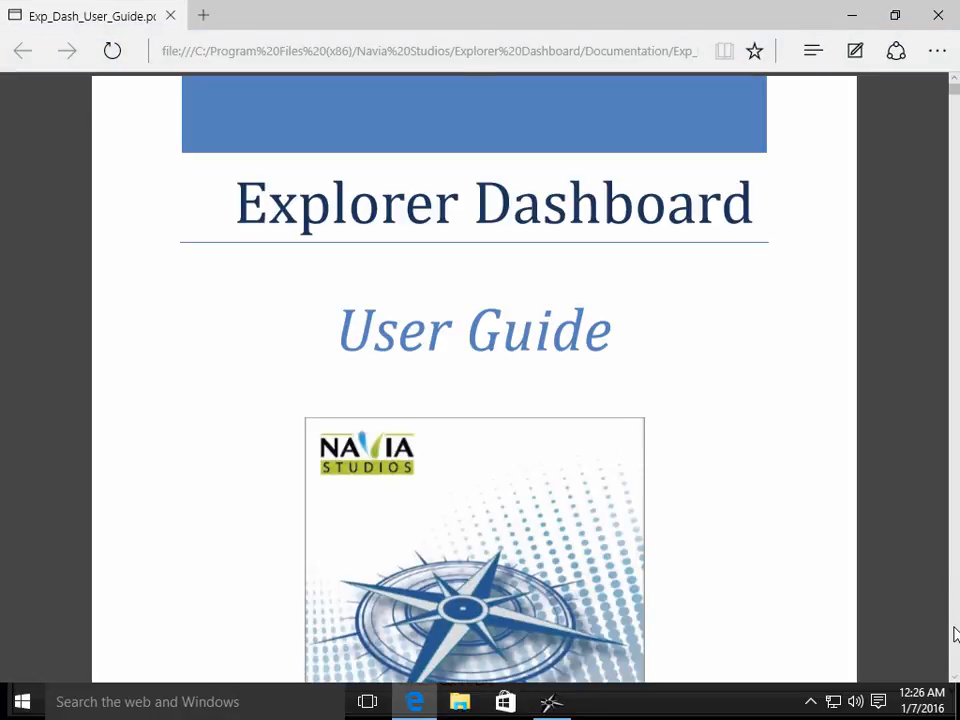
# Step: Look through the guide's table of contents and go to Appendix H on the sample Google Mail (Gmail) account setup
pyautogui.scroll(-15, 955, 633)
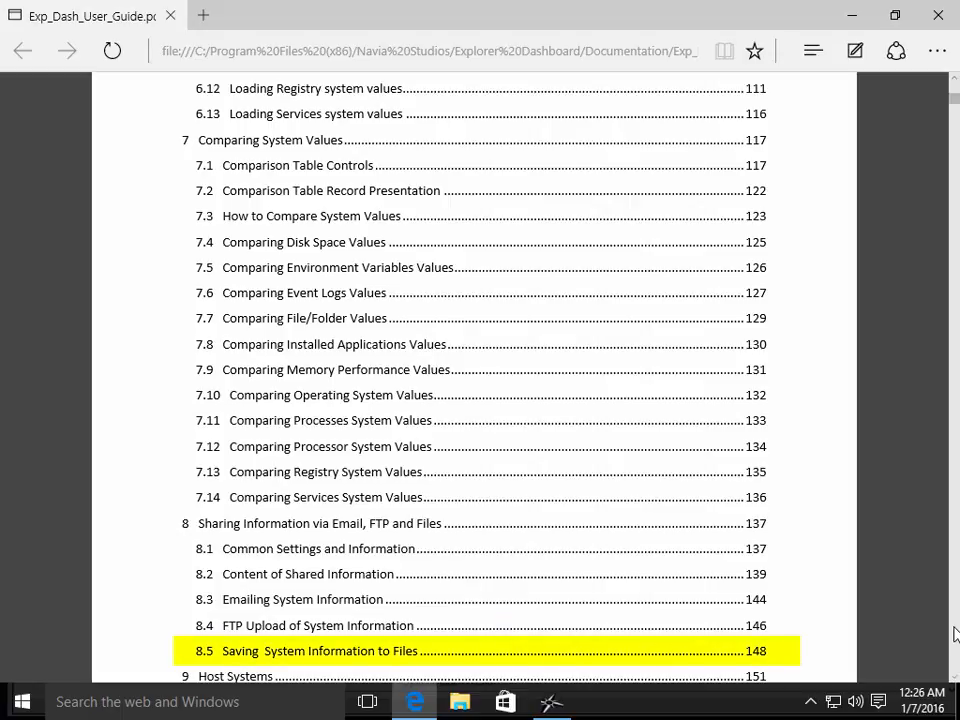
pyautogui.scroll(-5, 955, 633)
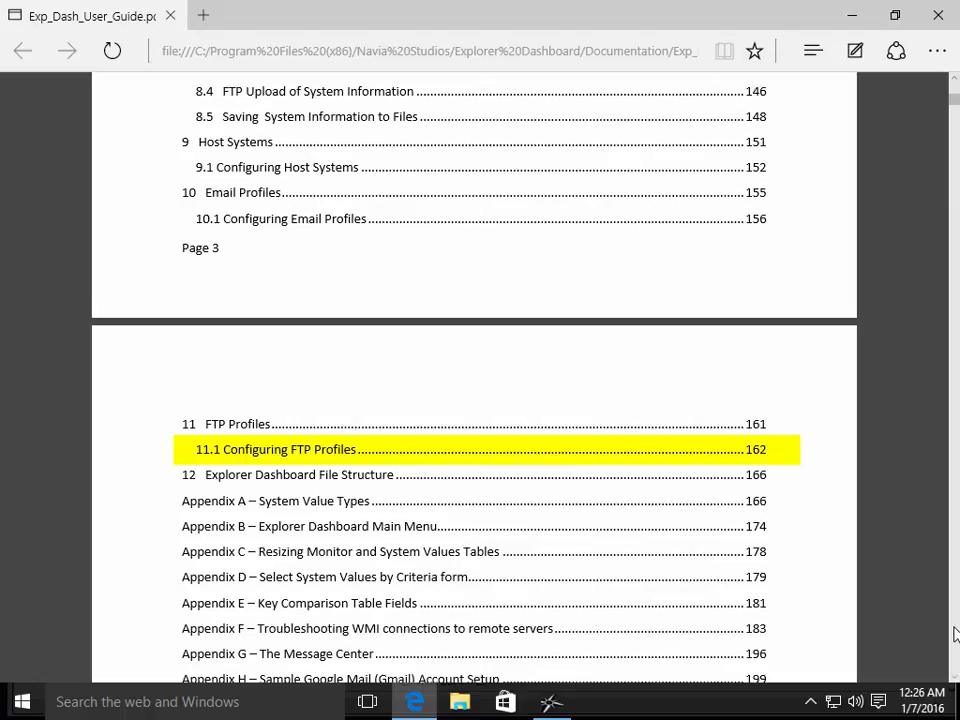
pyautogui.click(954, 629)
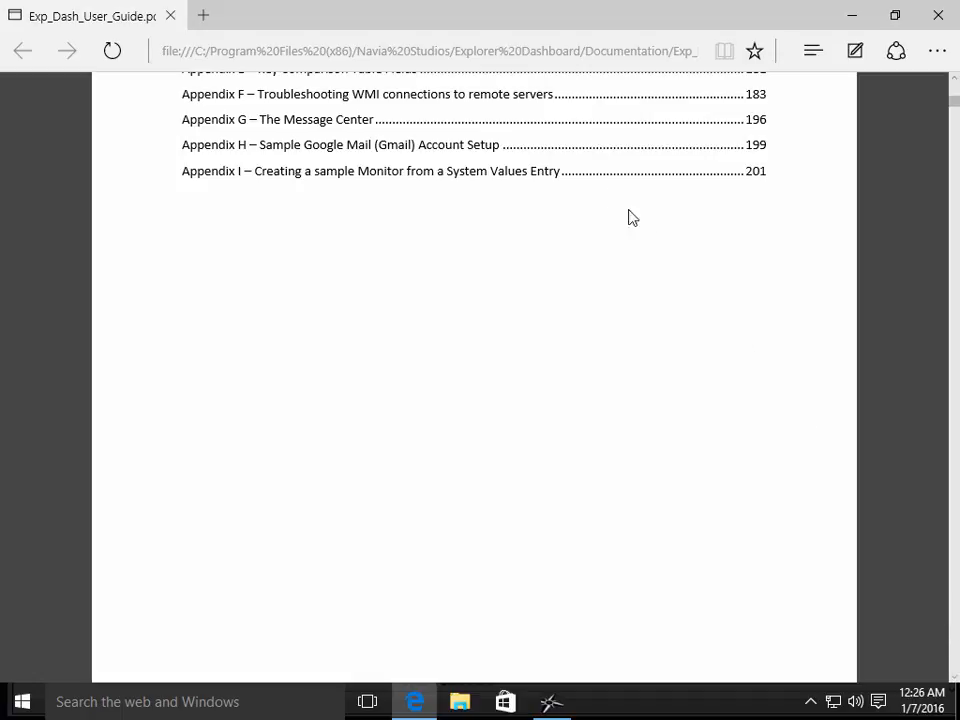
pyautogui.click(495, 146)
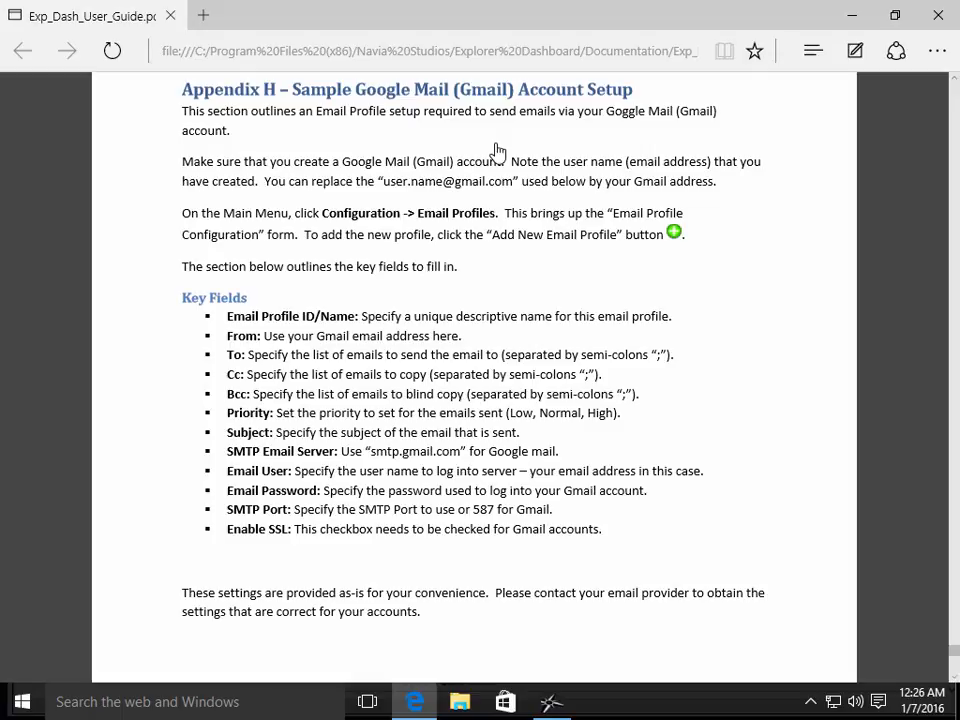
# Step: Examine the sample Gmail email profile illustrated in Appendix H and close the user guide
pyautogui.click(955, 672)
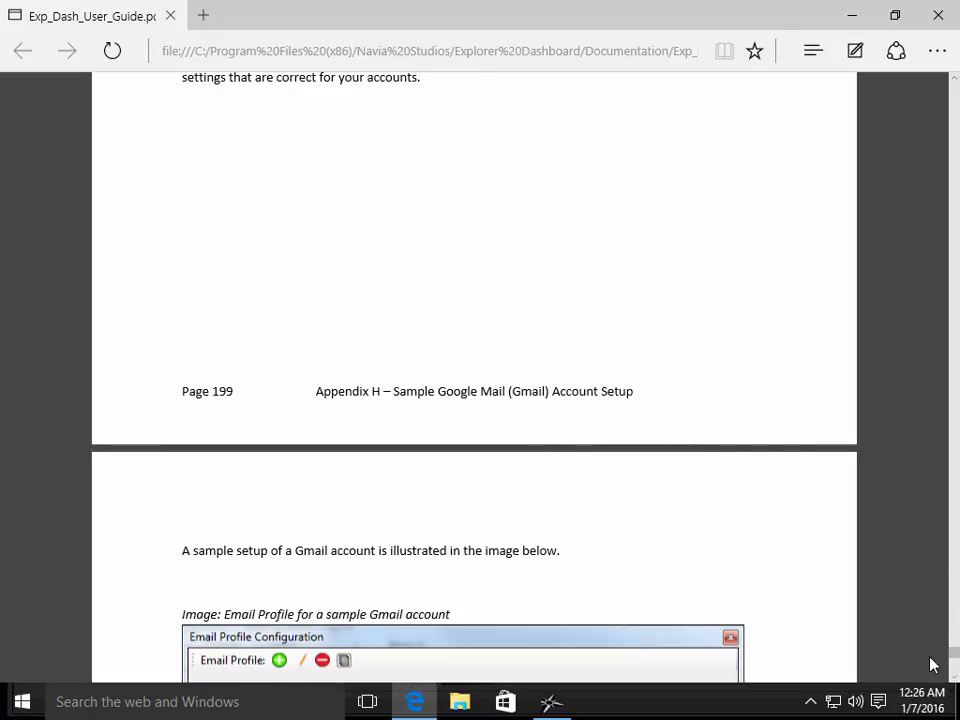
pyautogui.scroll(-5, 909, 632)
pyautogui.scroll(-1, 908, 630)
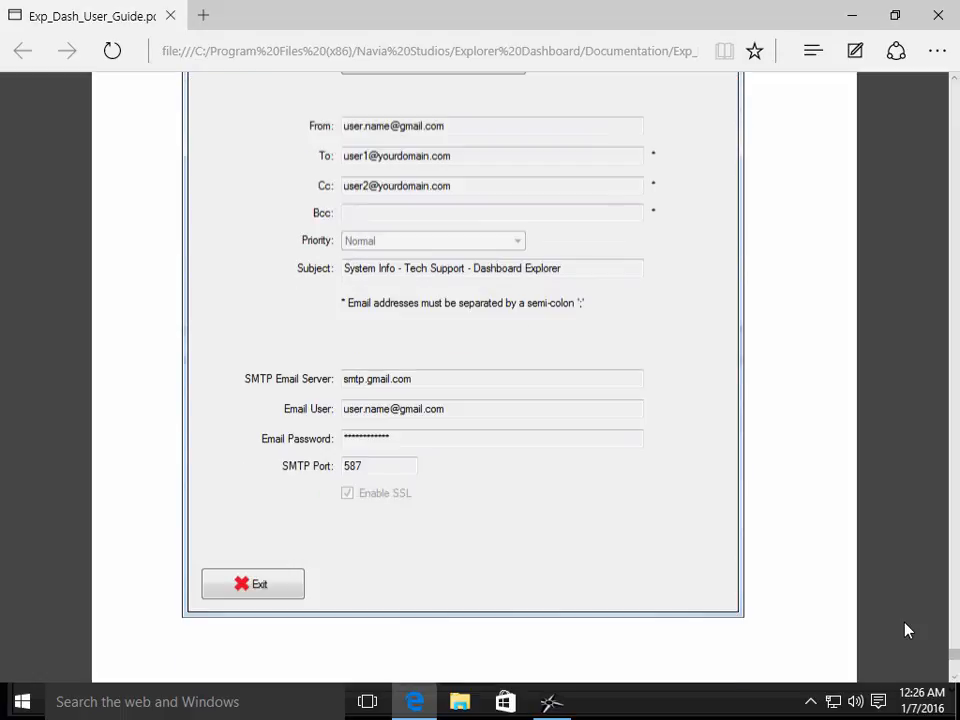
pyautogui.scroll(-1, 908, 630)
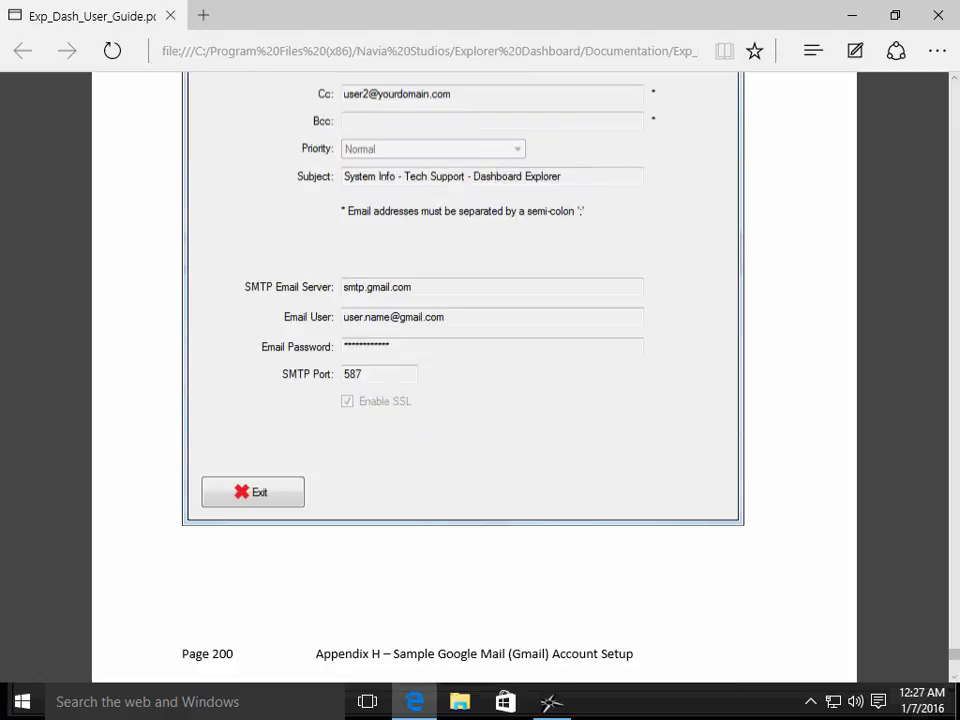
pyautogui.click(938, 18)
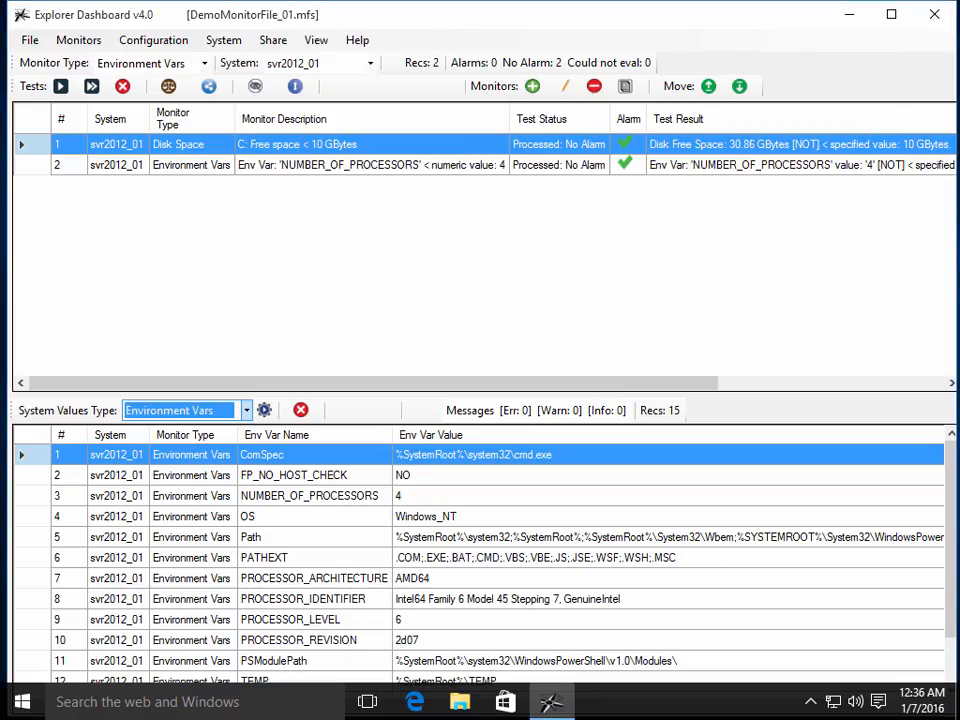
# Step: Start a new email profile in the Email Profile Configuration and name it "Tech Support - Gmail"
pyautogui.click(162, 42)
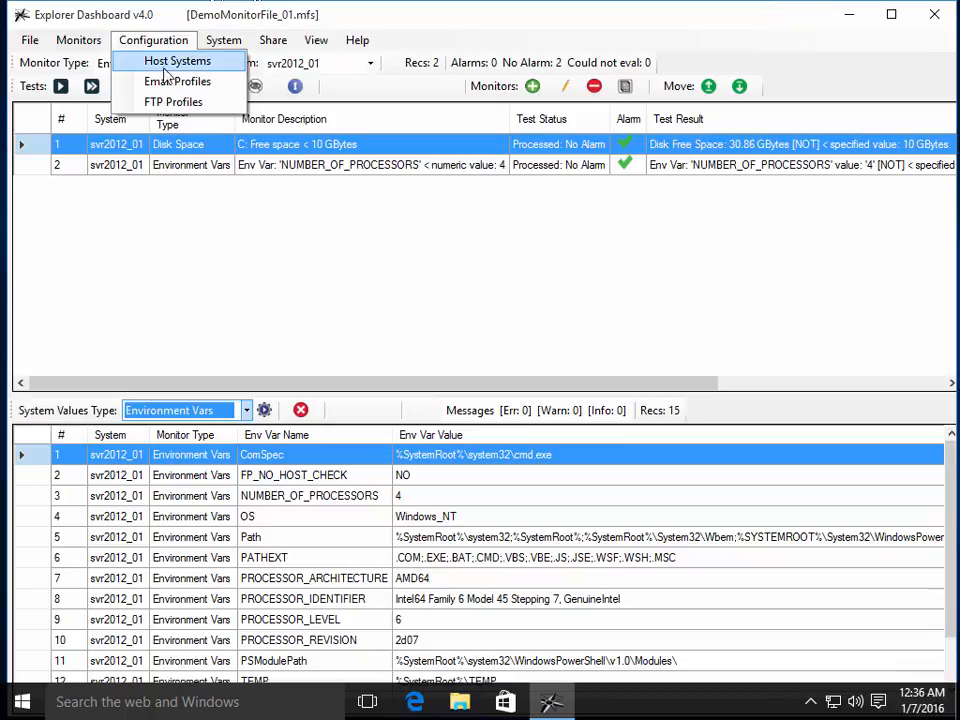
pyautogui.click(166, 81)
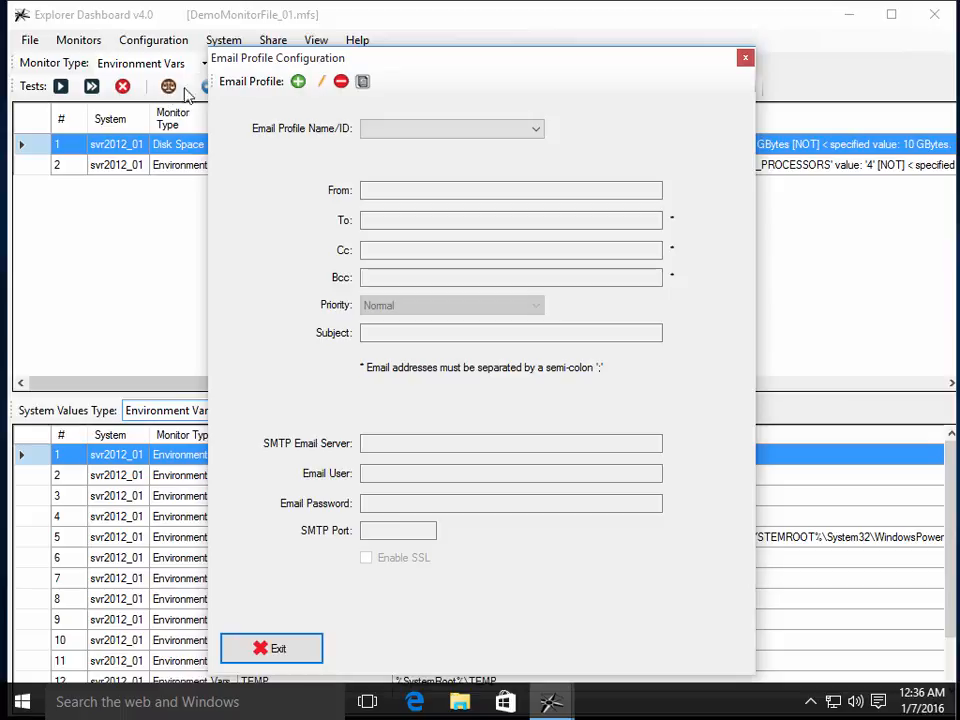
pyautogui.click(299, 82)
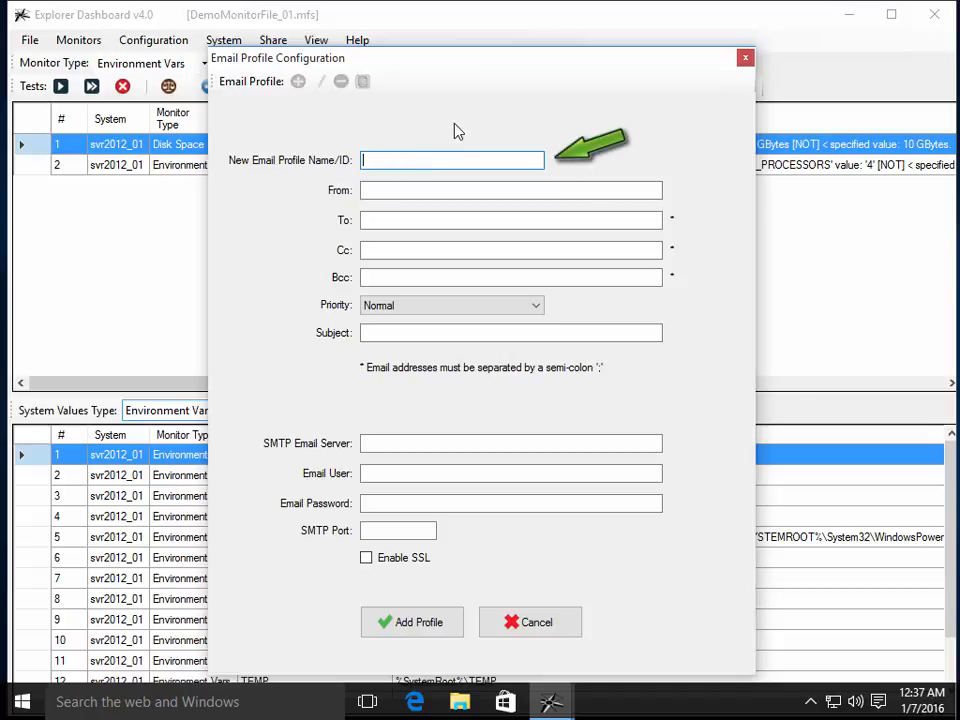
pyautogui.write('Tech Support - Gmai')
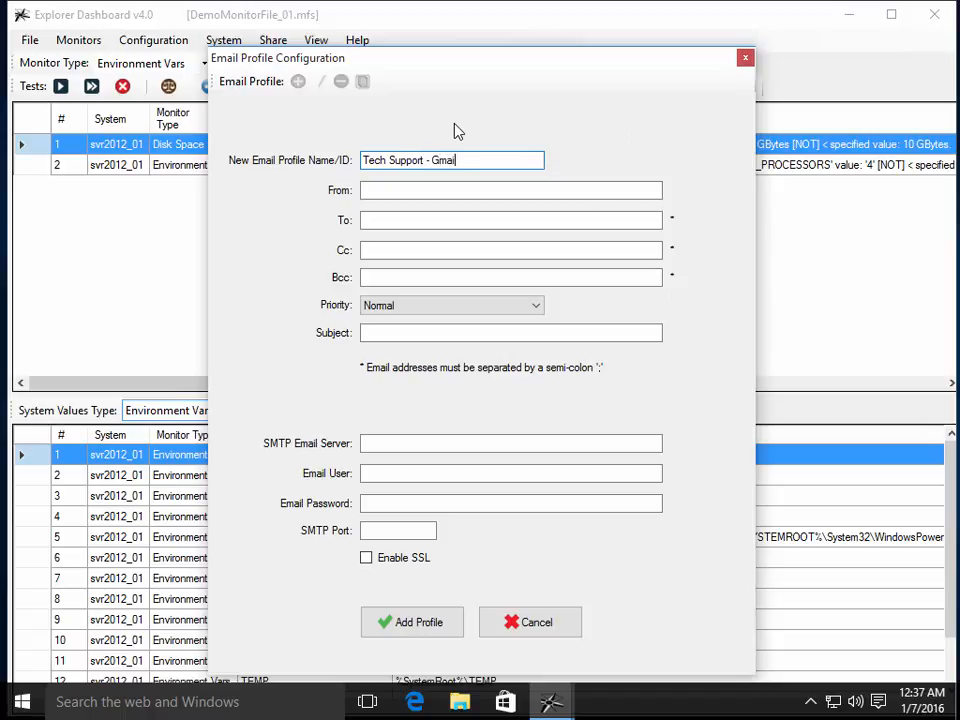
pyautogui.write('ll')
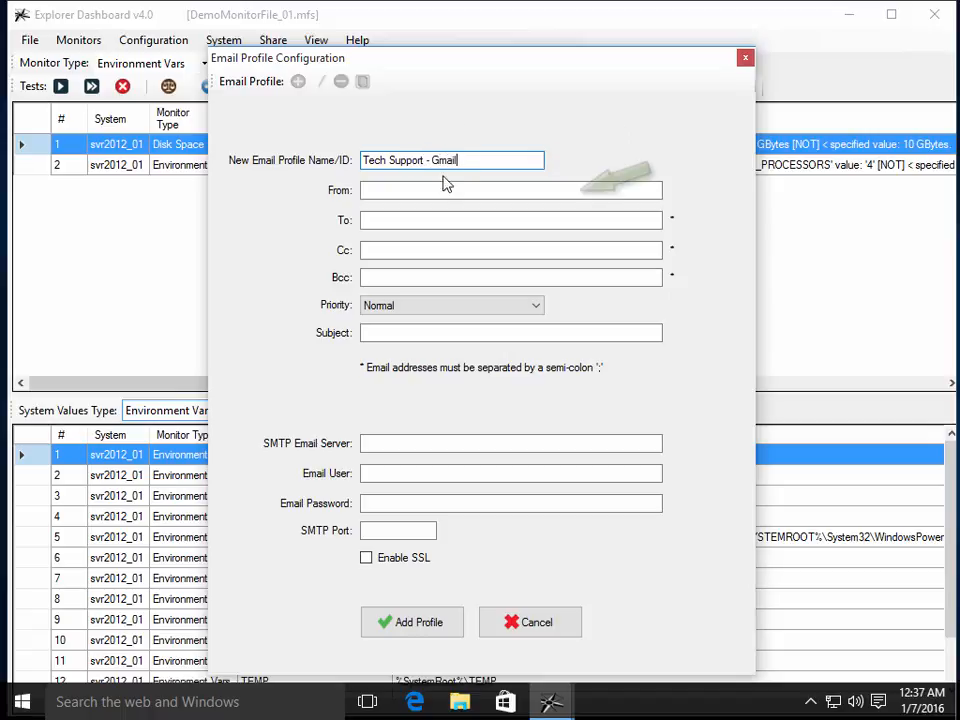
# Step: Enter the sender's Gmail address in From and two recipient email addresses in To, separated by a semicolon
pyautogui.click(447, 187)
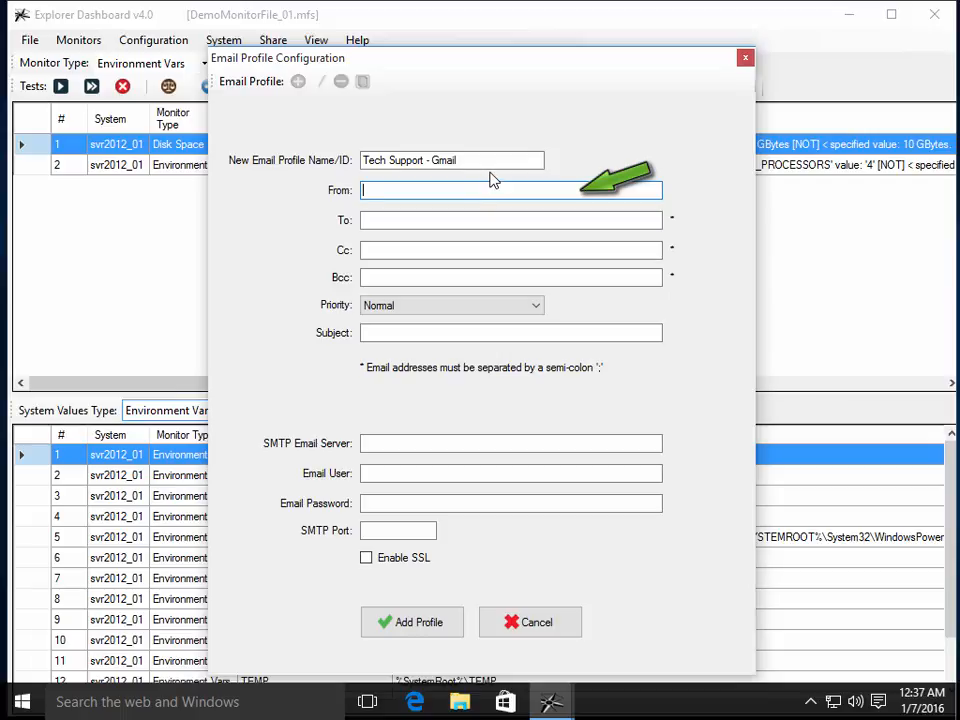
pyautogui.write('user.name@gmail.com')
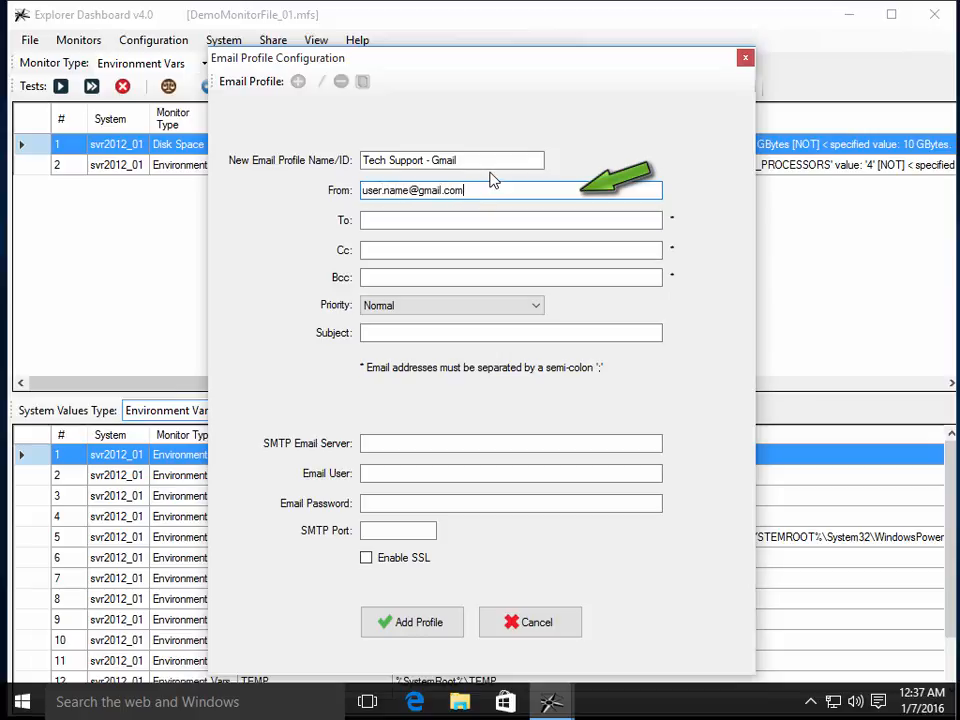
pyautogui.click(478, 219)
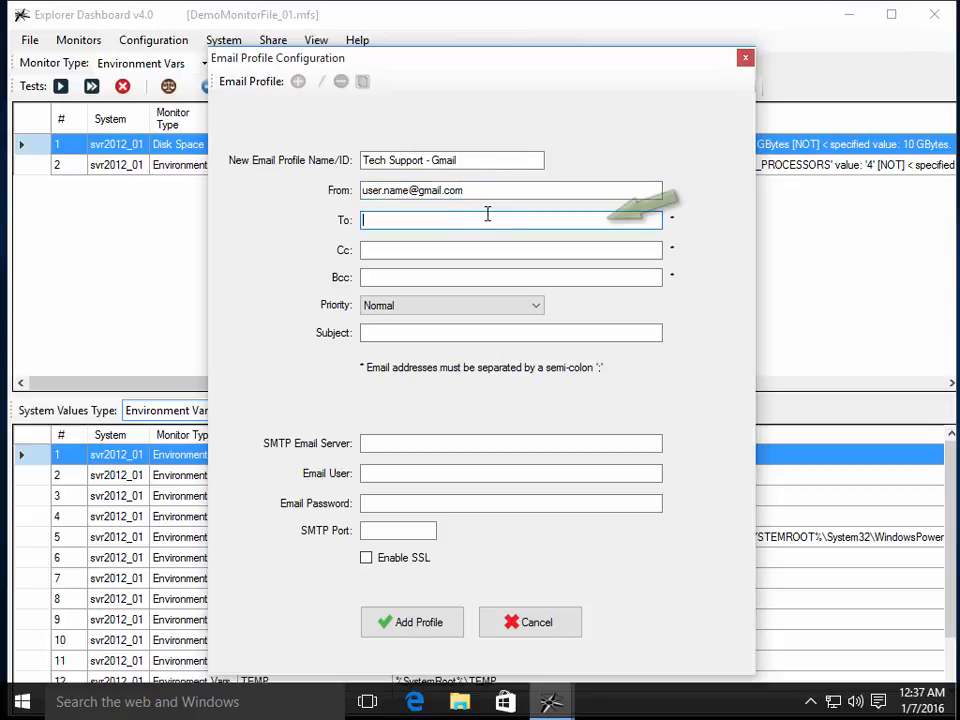
pyautogui.write('user1')
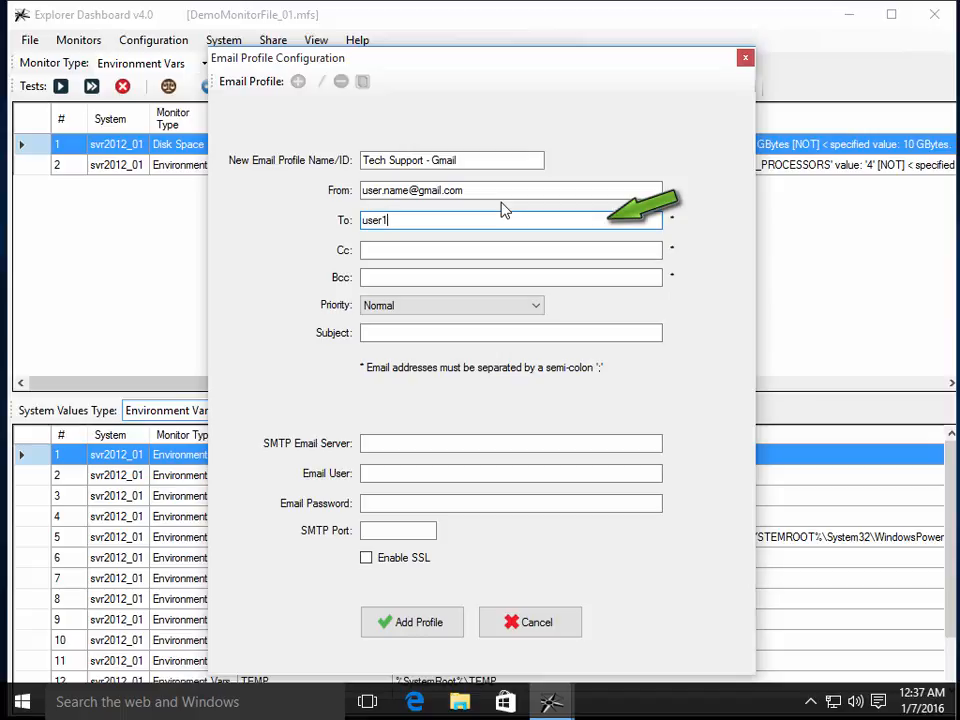
pyautogui.write('@yourdomain.com; user2')
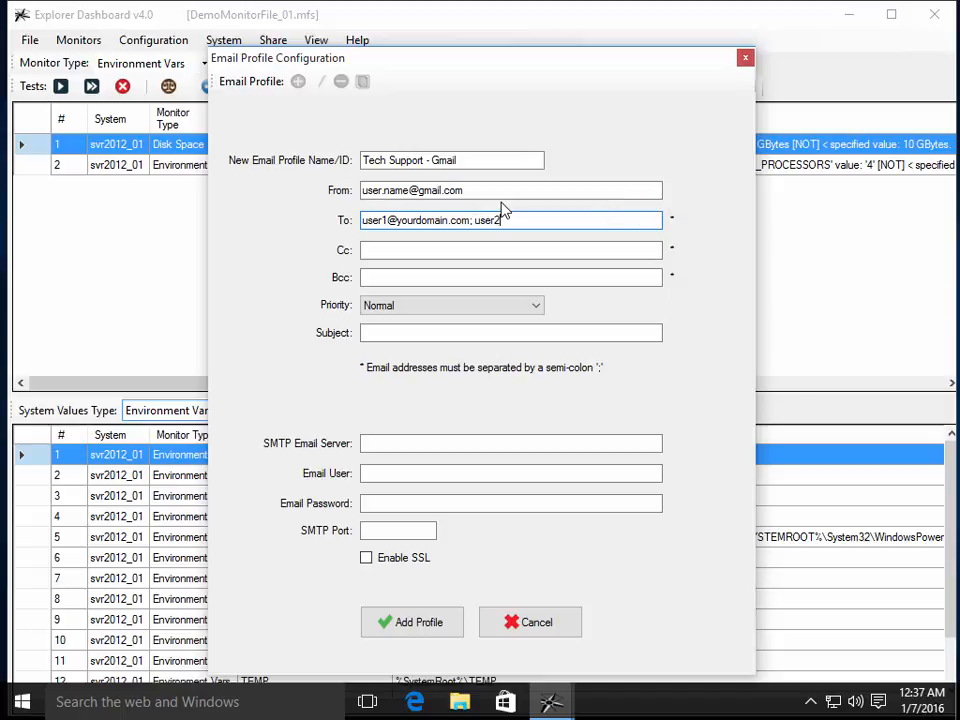
pyautogui.write('@yourdomain.com')
# Step: Set the profile's priority to Normal and its subject to "Explorer Dashboard (Sys: Win10_004)"
pyautogui.click(536, 309)
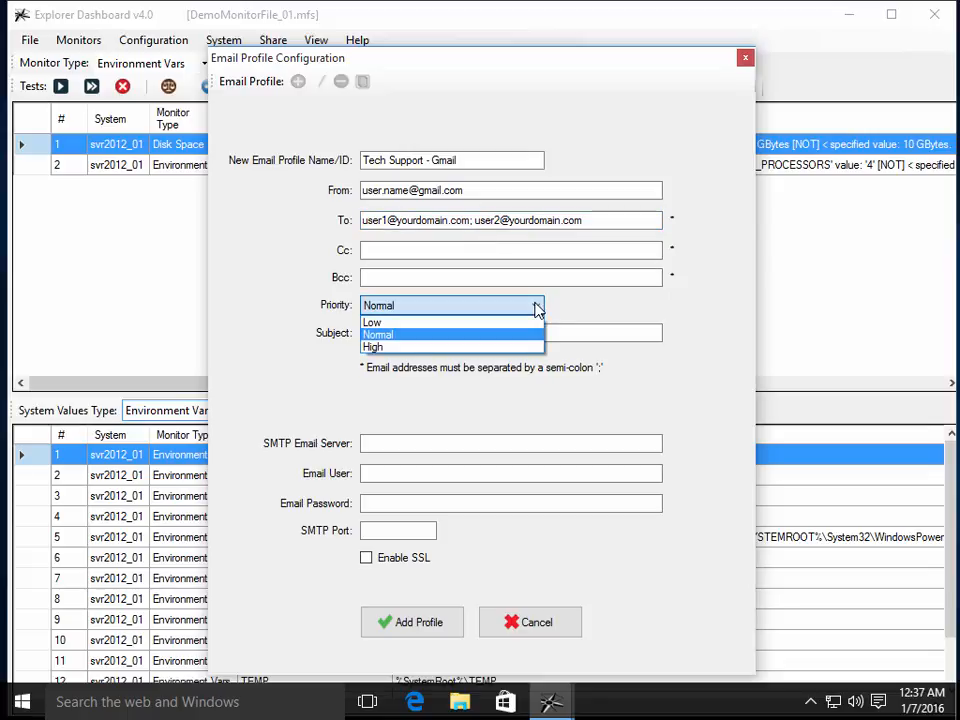
pyautogui.click(530, 335)
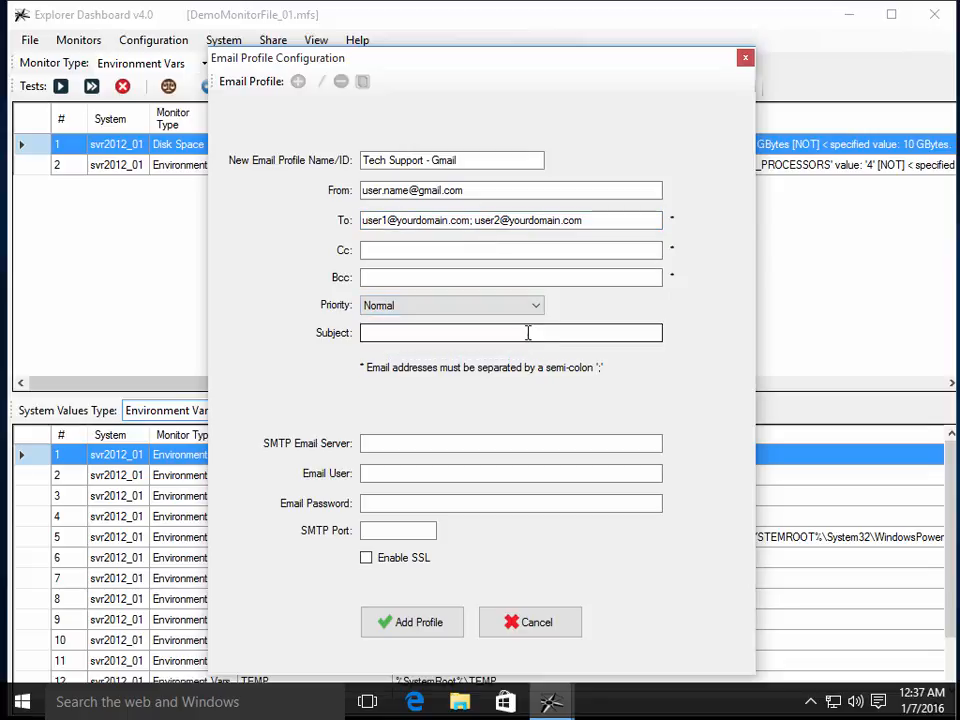
pyautogui.click(512, 333)
pyautogui.write('E')
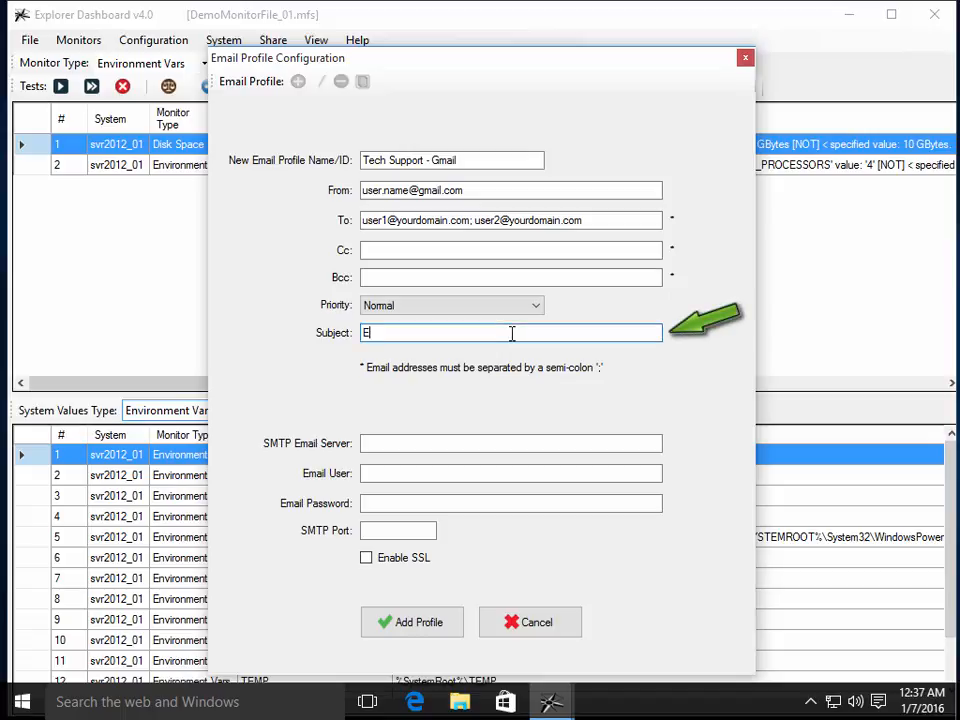
pyautogui.write('xplorer Dashboard (Sys:')
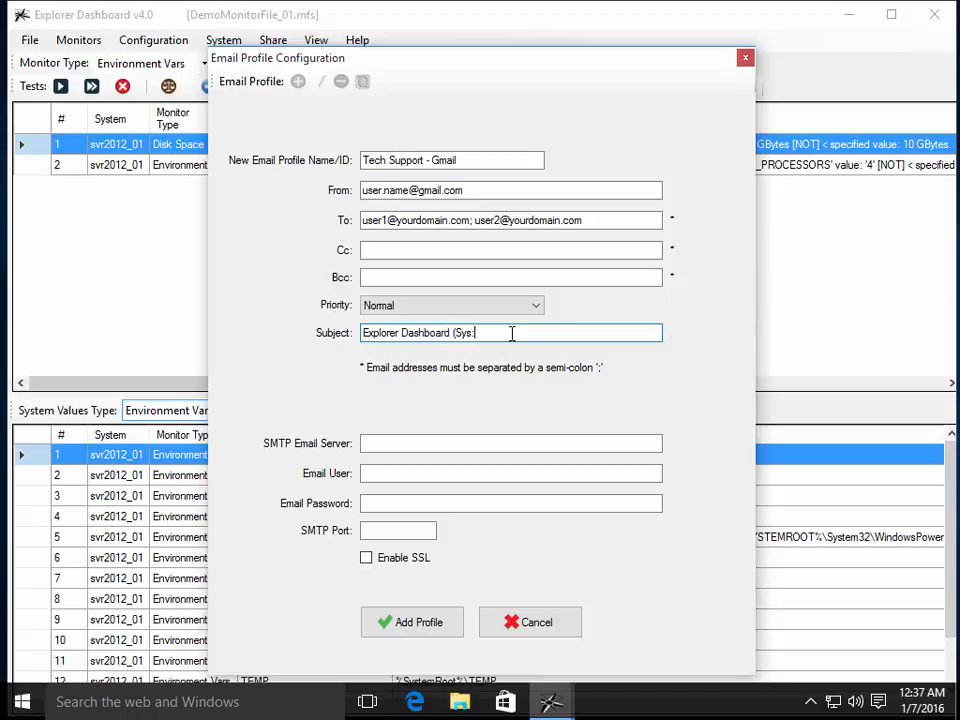
pyautogui.write(' Win10_004)')
# Step: Set the SMTP email server to smtp.gmail.com and enter the email user's address and the email password
pyautogui.click(494, 442)
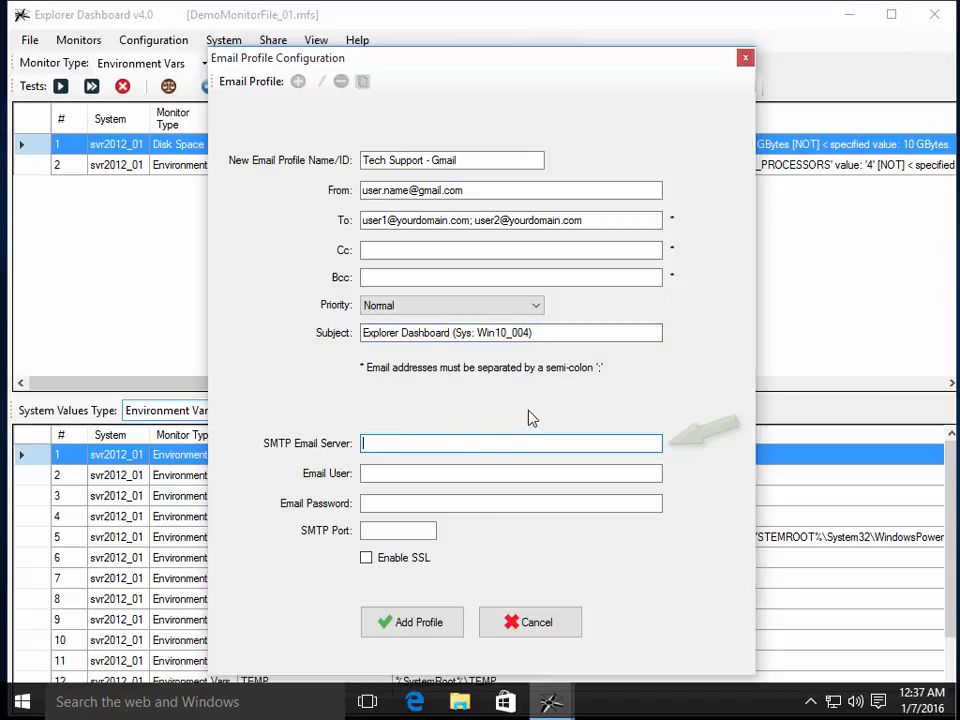
pyautogui.write('smtp')
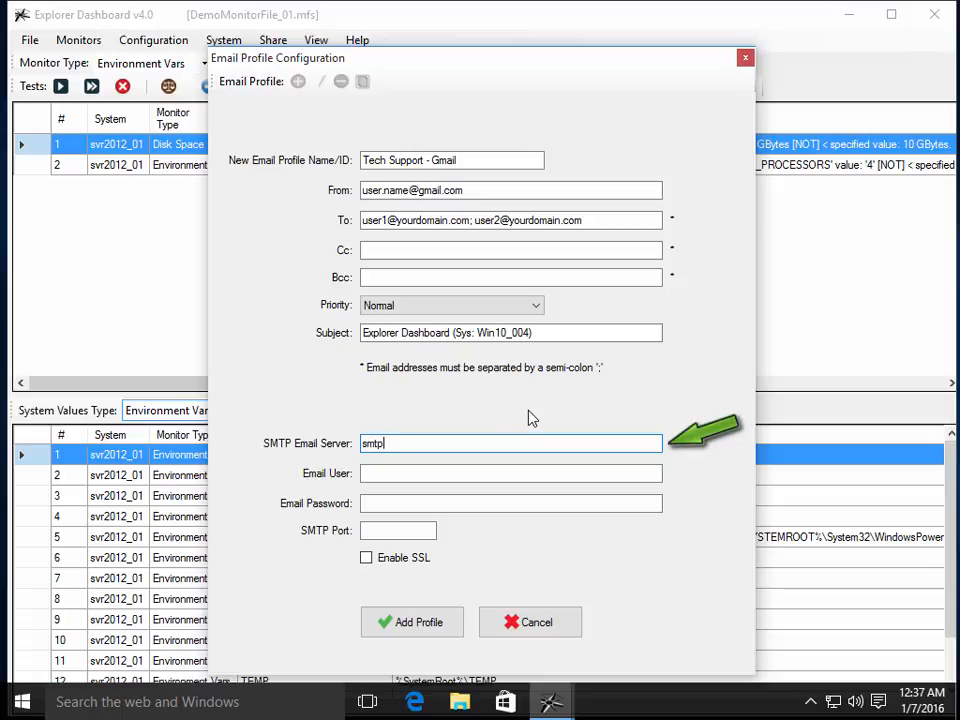
pyautogui.write('.gmail.com')
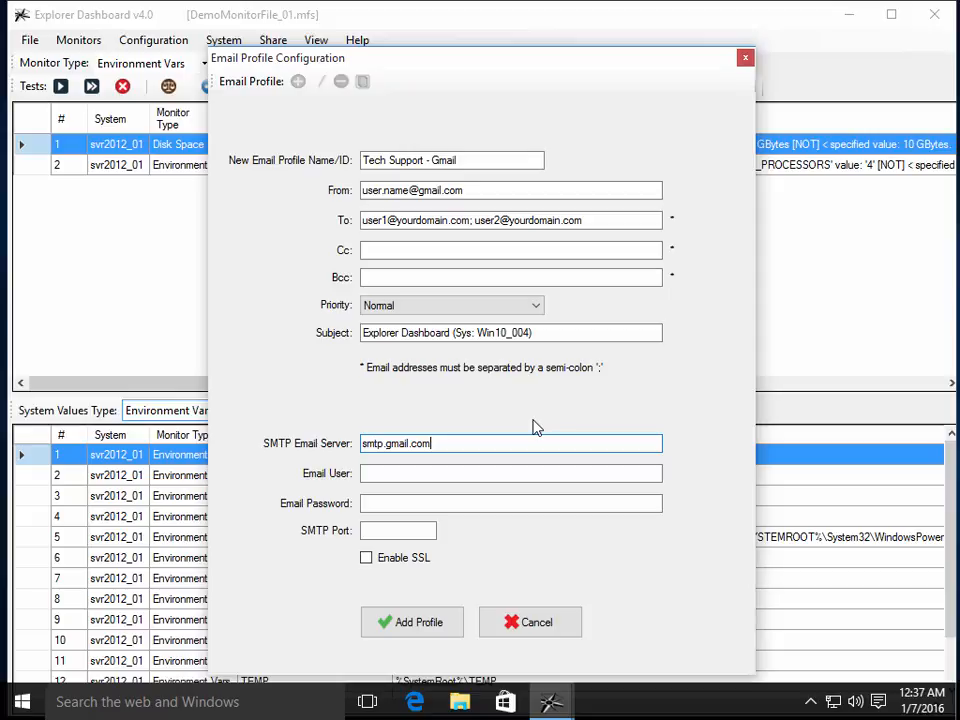
pyautogui.click(517, 474)
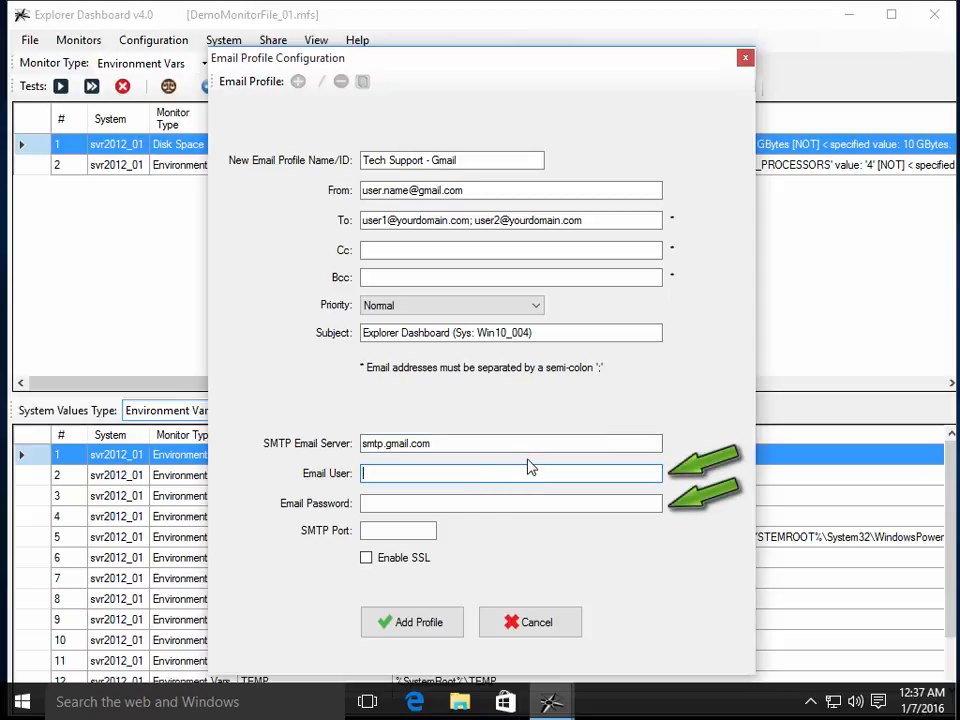
pyautogui.write('user.name@gmail')
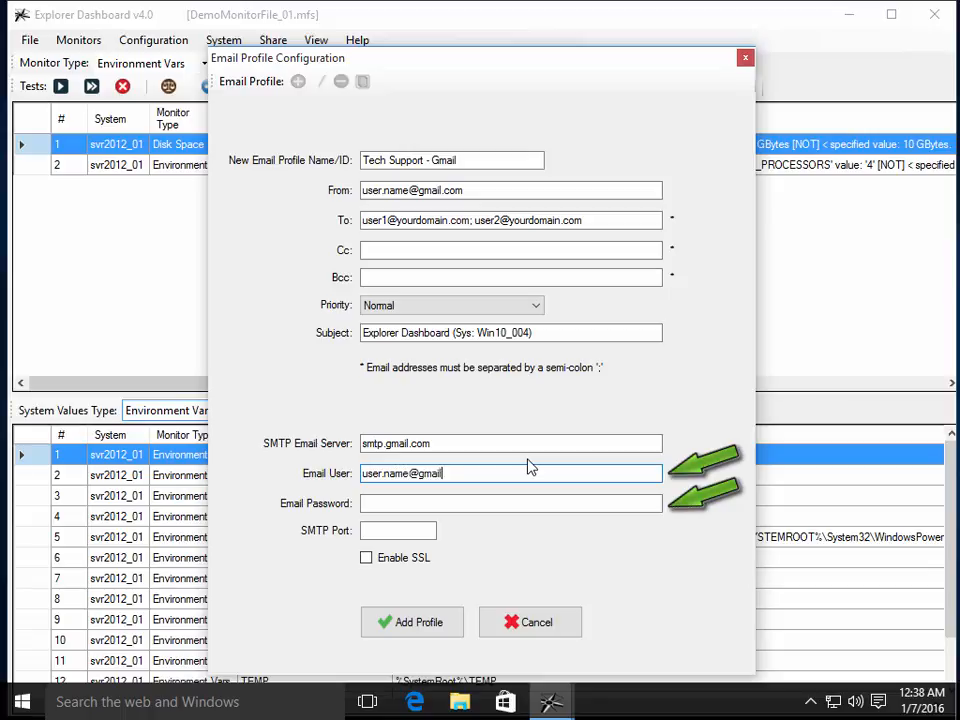
pyautogui.write('.com')
pyautogui.click(516, 504)
pyautogui.write('********')
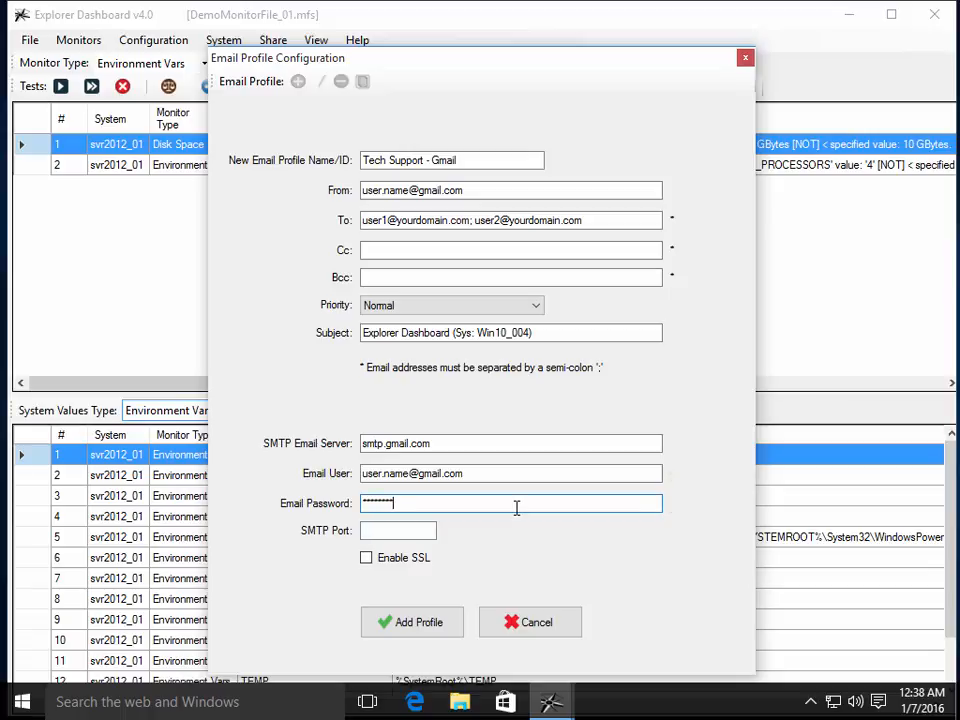
# Step: Set the SMTP port to 587 with SSL enabled, add the profile and exit the email profile configuration
pyautogui.press('Tab')
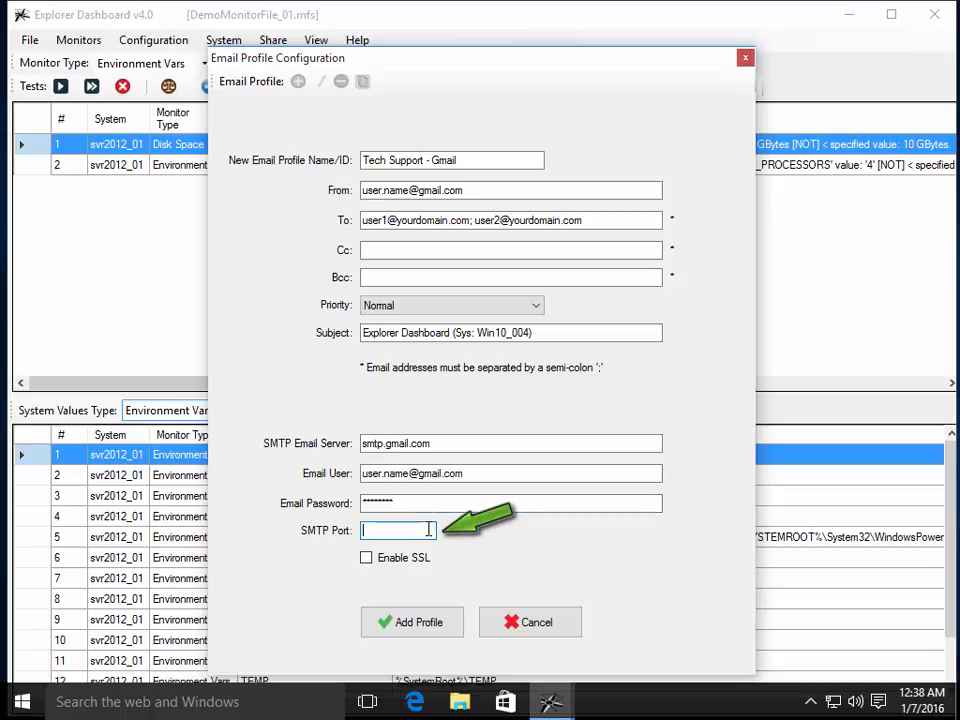
pyautogui.write('587')
pyautogui.click(366, 558)
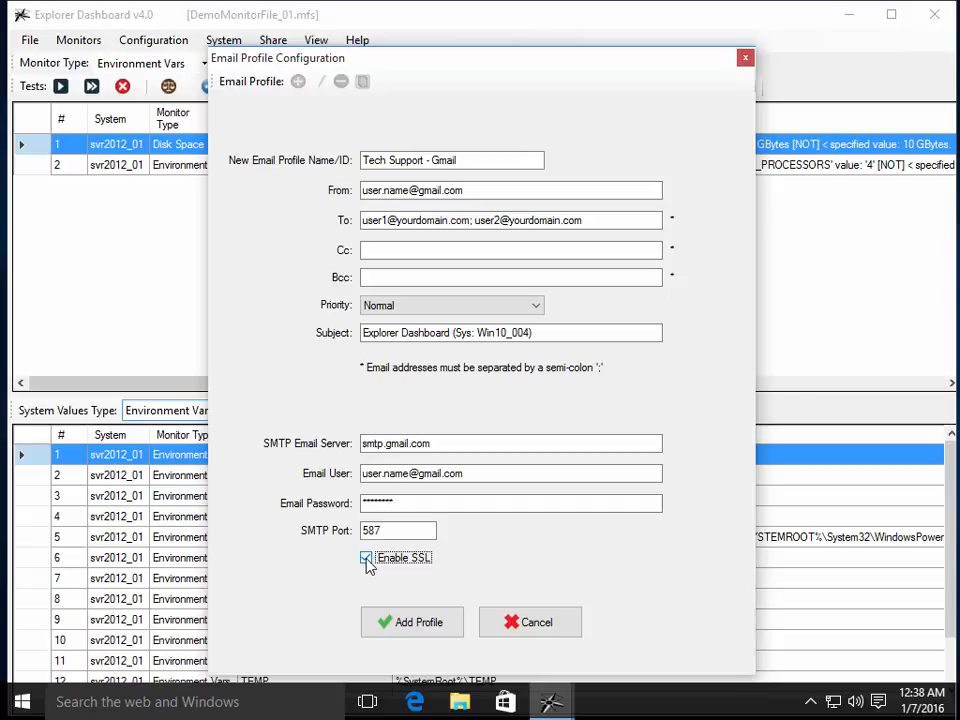
pyautogui.click(419, 624)
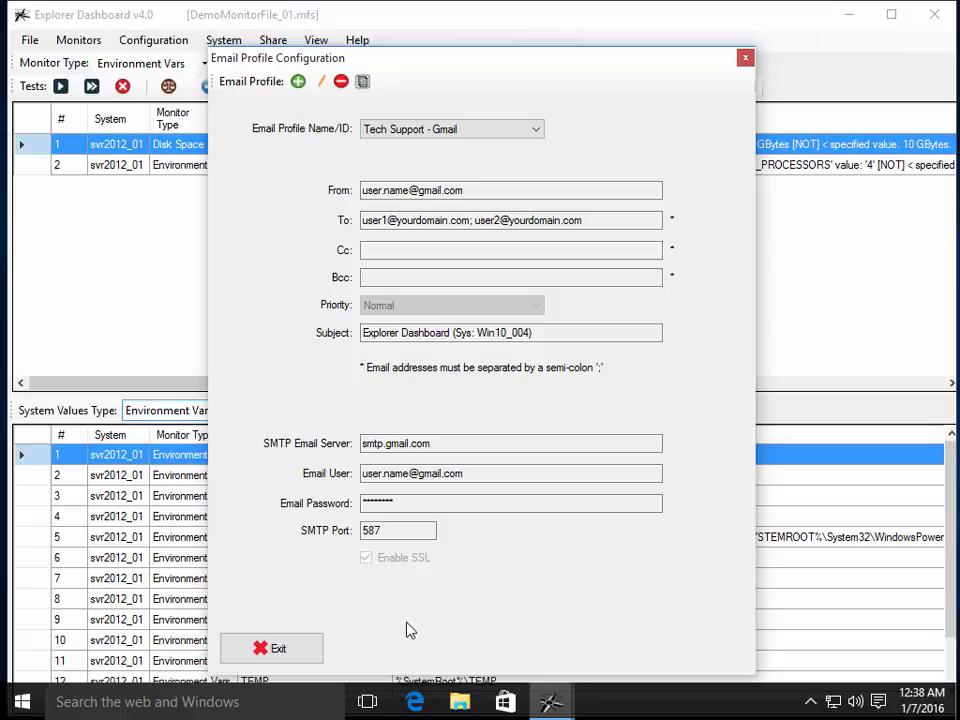
pyautogui.click(307, 652)
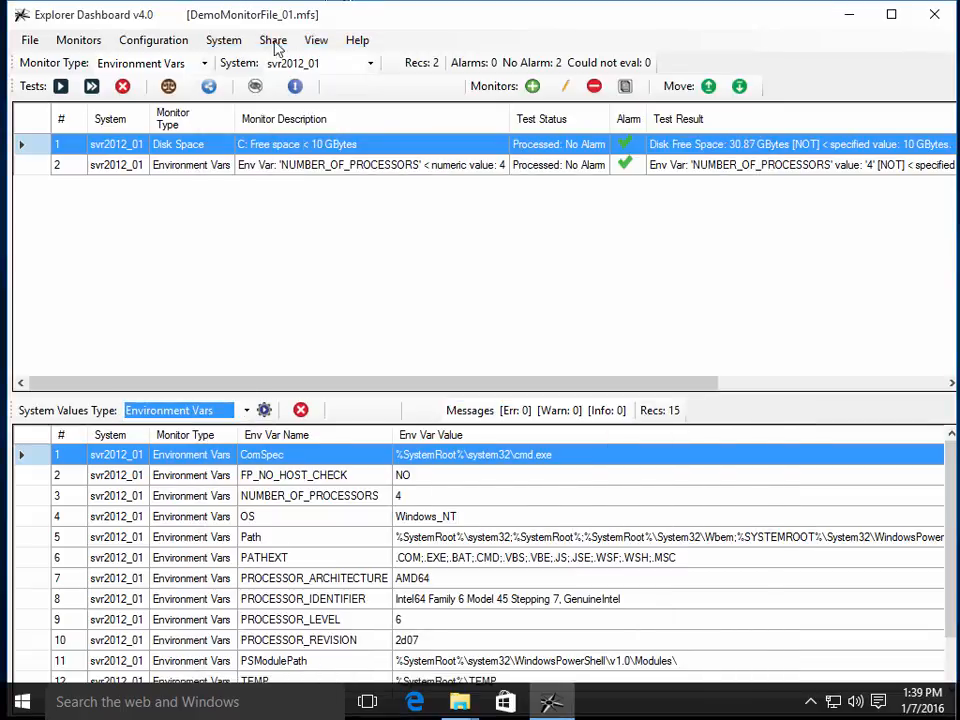
# Step: Share the Monitor Test Results and System Values of svr2012_01 by email using the "Tech Support - Gmail" profile
pyautogui.click(210, 87)
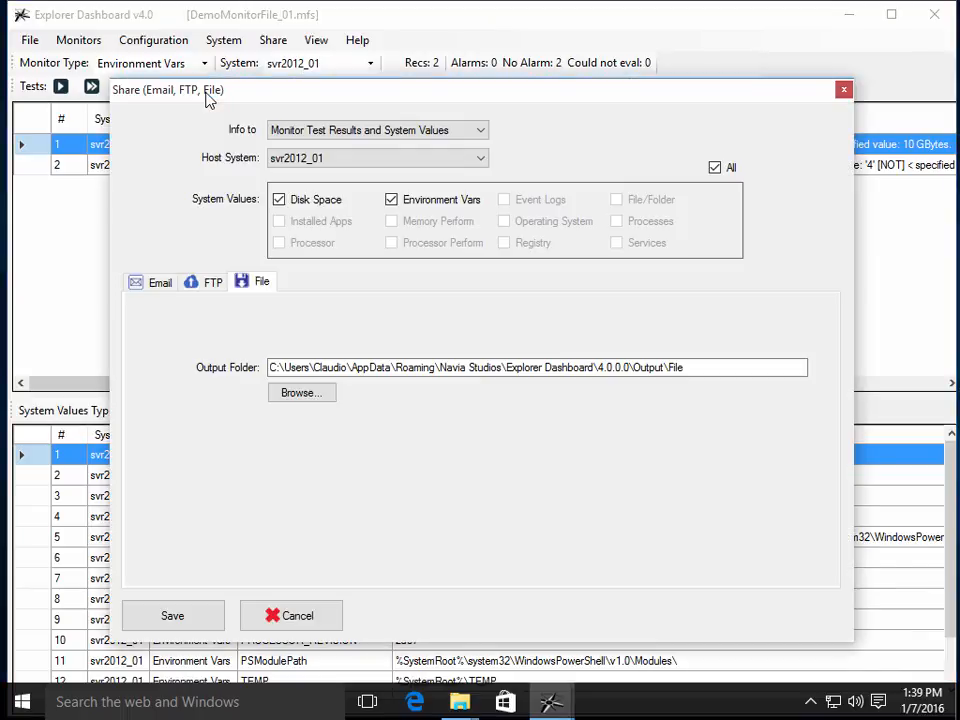
pyautogui.click(481, 136)
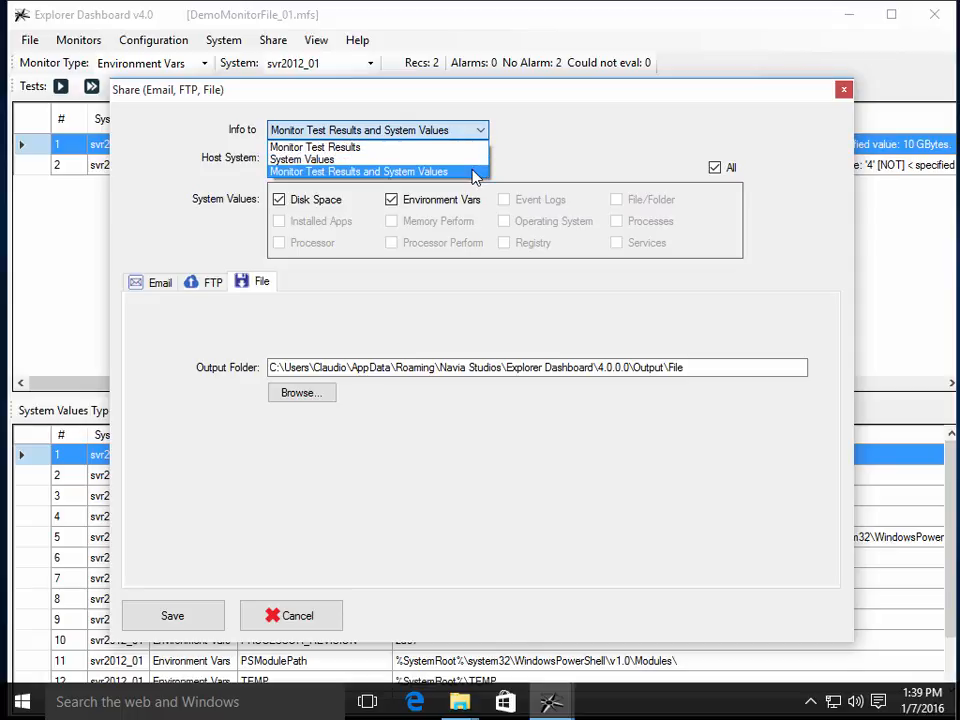
pyautogui.click(474, 172)
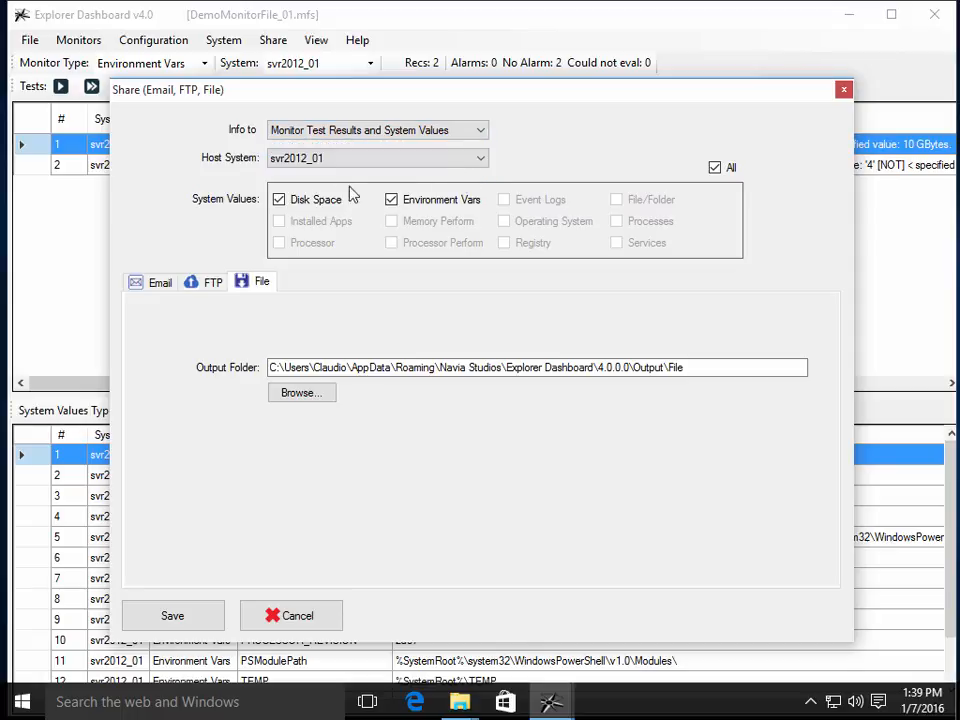
pyautogui.click(163, 283)
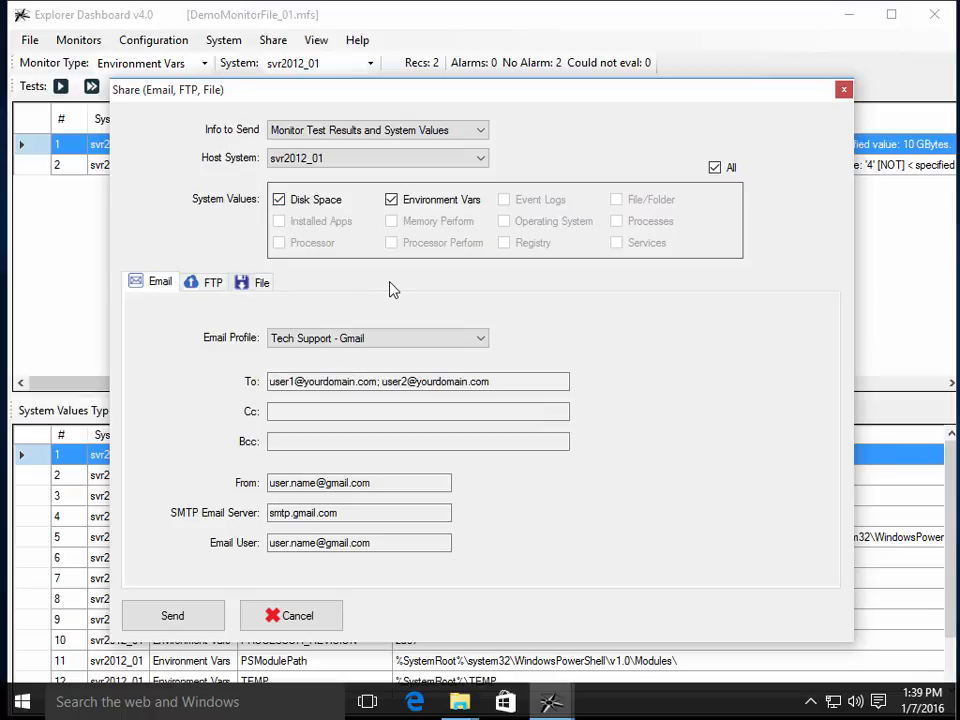
pyautogui.click(208, 616)
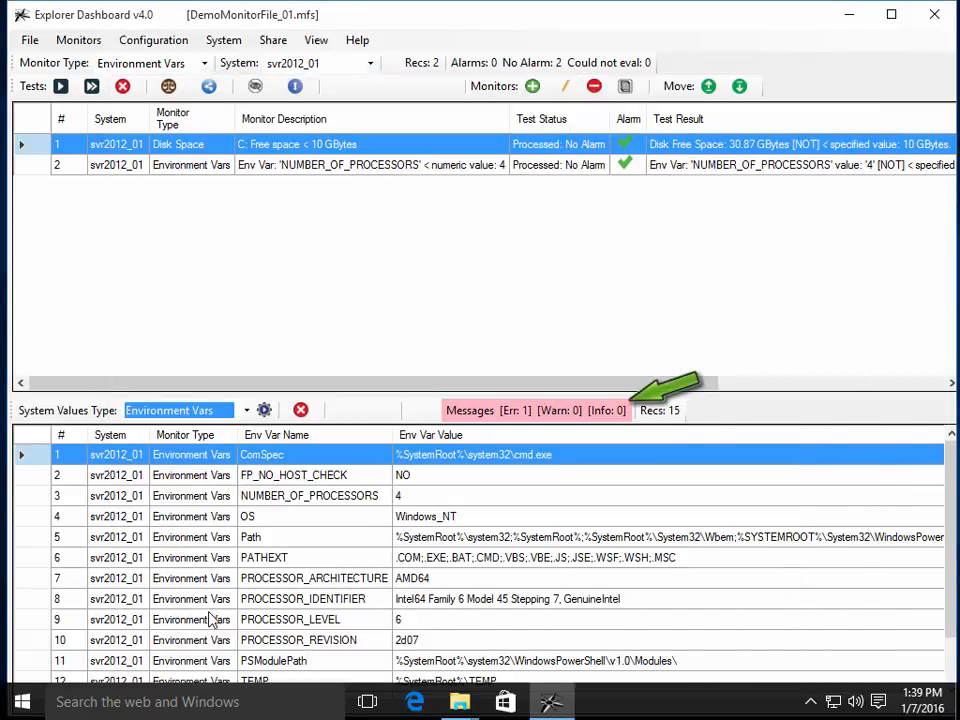
# Step: Open the system messages and read the full text of the email error message
pyautogui.click(474, 411)
pyautogui.moveTo(408, 580); pyautogui.dragTo(744, 583)
pyautogui.click(785, 95)
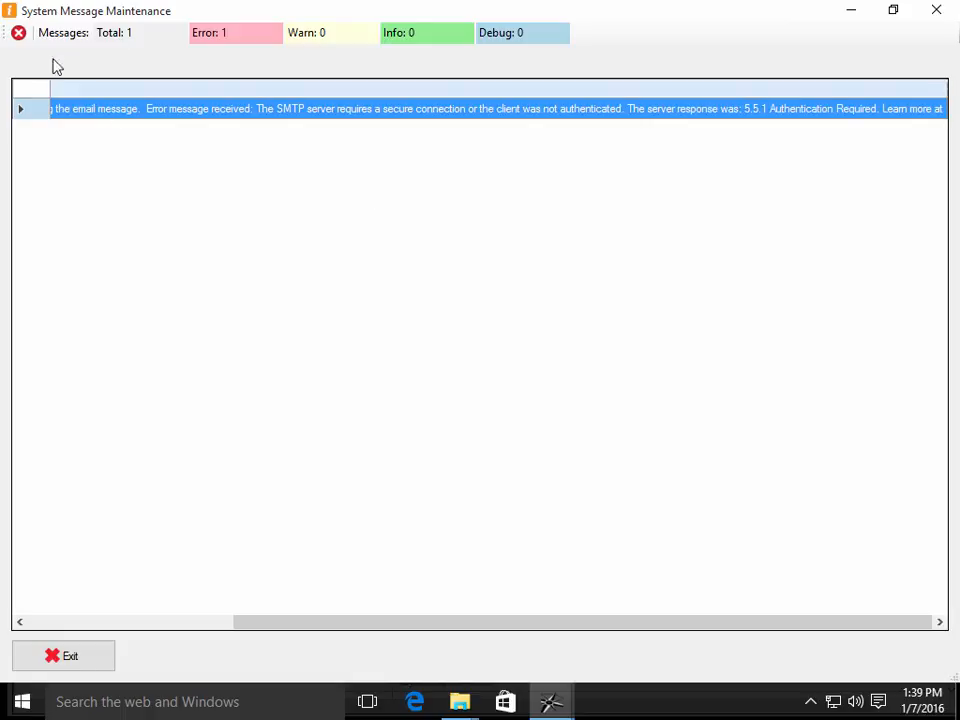
# Step: Delete all messages in System Message Maintenance and exit the window
pyautogui.click(18, 32)
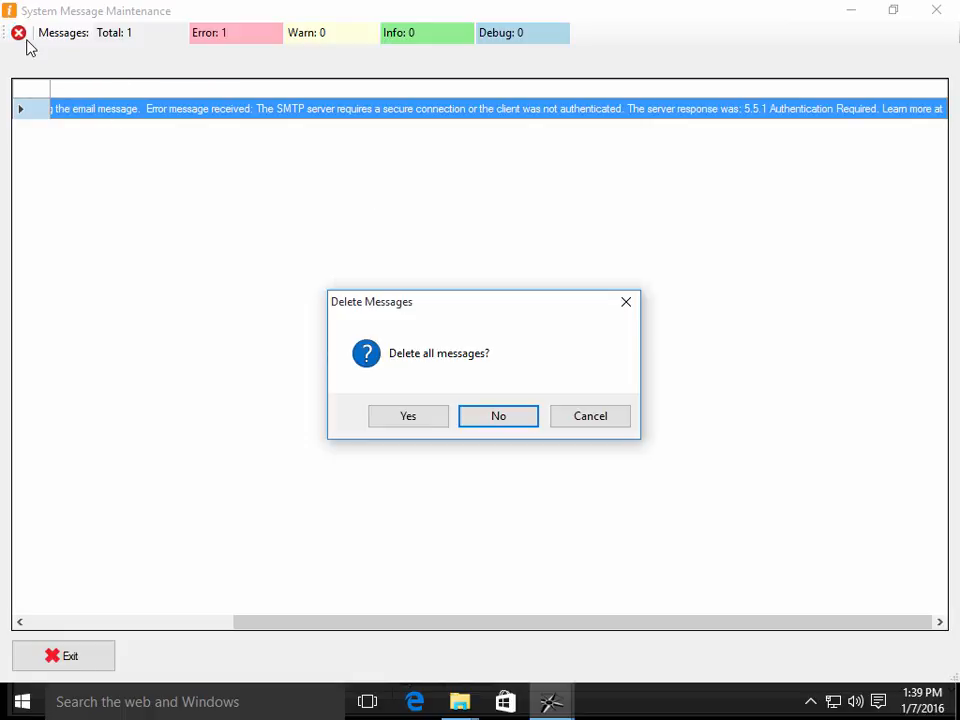
pyautogui.click(394, 414)
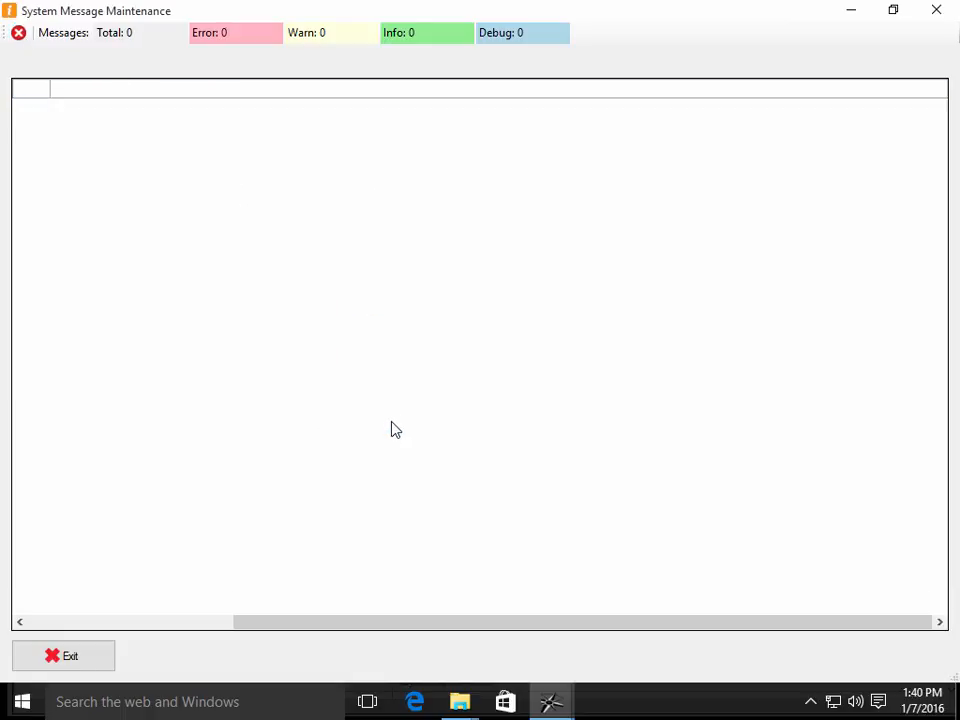
pyautogui.click(96, 656)
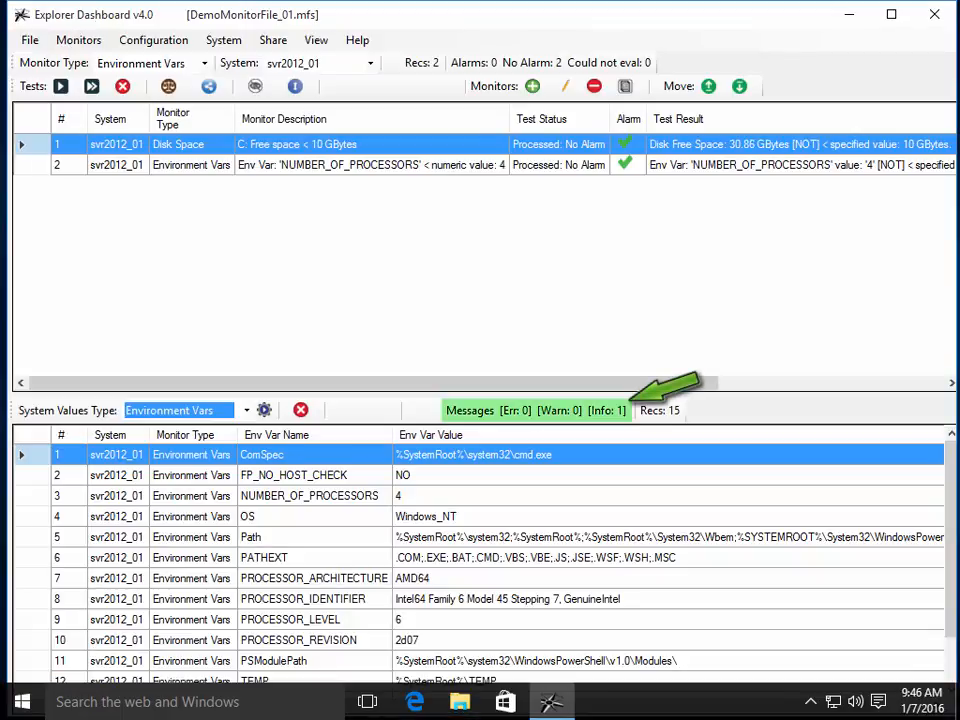
# Step: Open the system messages again and read the full information message about the sent email
pyautogui.click(606, 410)
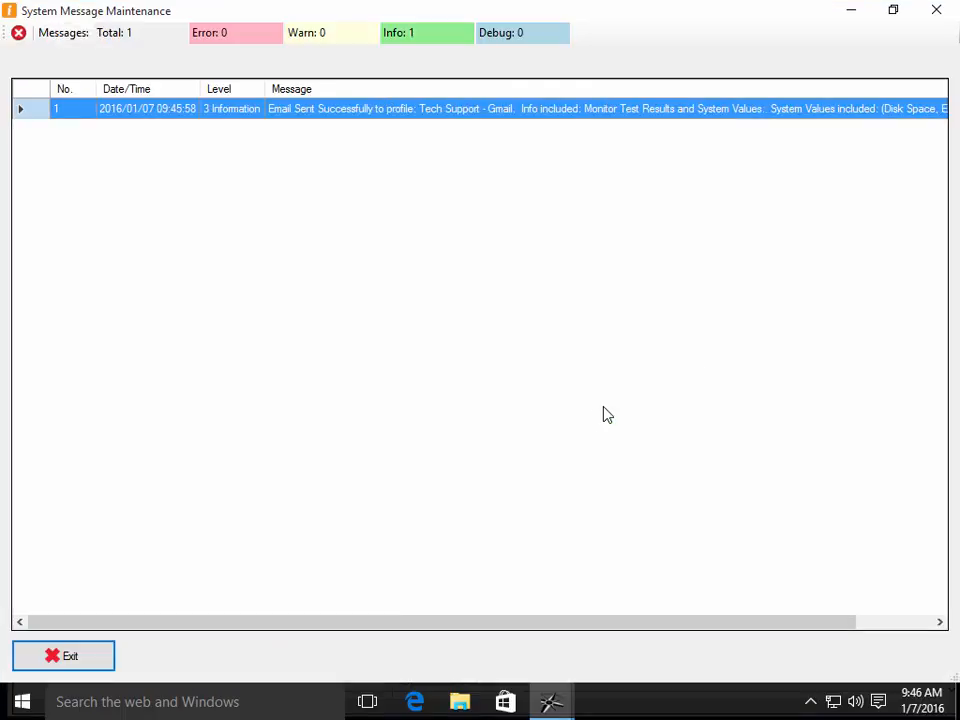
pyautogui.moveTo(508, 624); pyautogui.dragTo(680, 642)
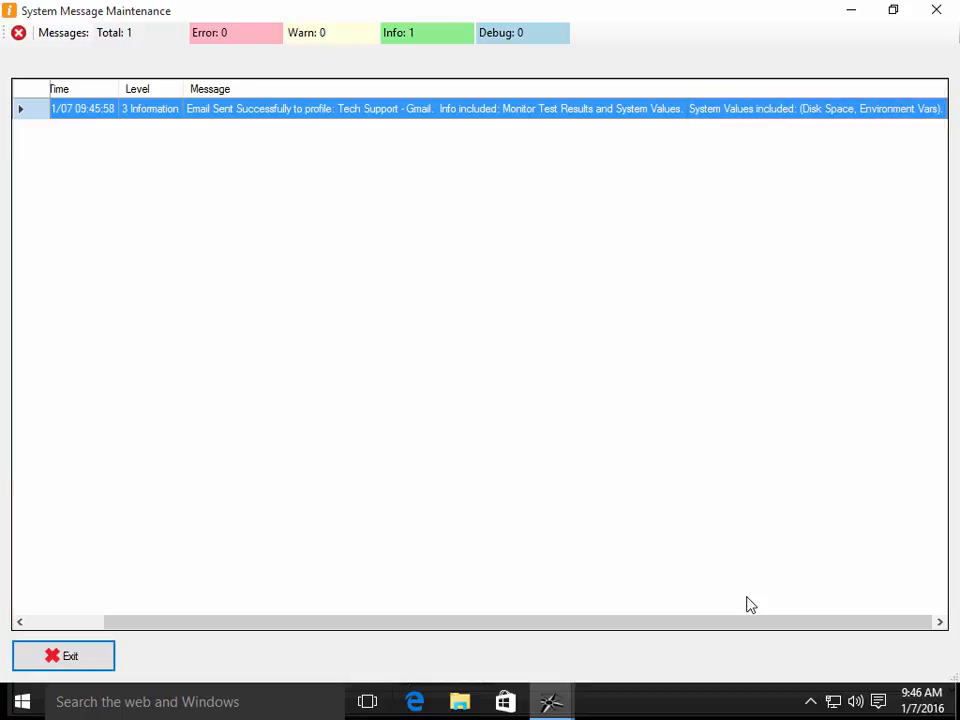
# Step: Delete the sent-email information message by clearing all system messages, and exit System Message Maintenance
pyautogui.click(20, 34)
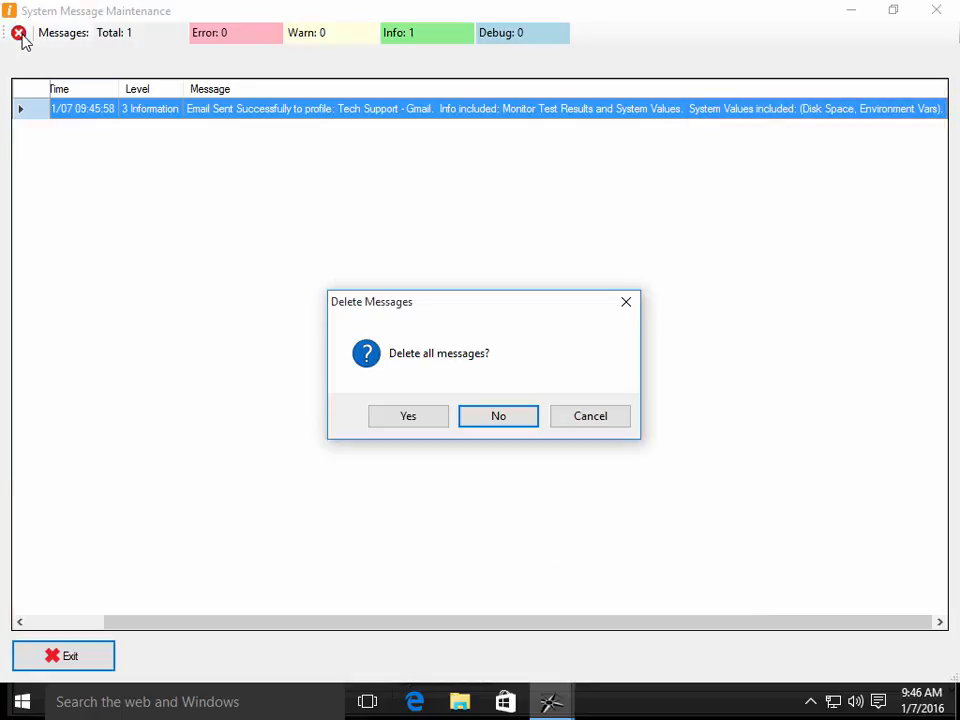
pyautogui.click(389, 422)
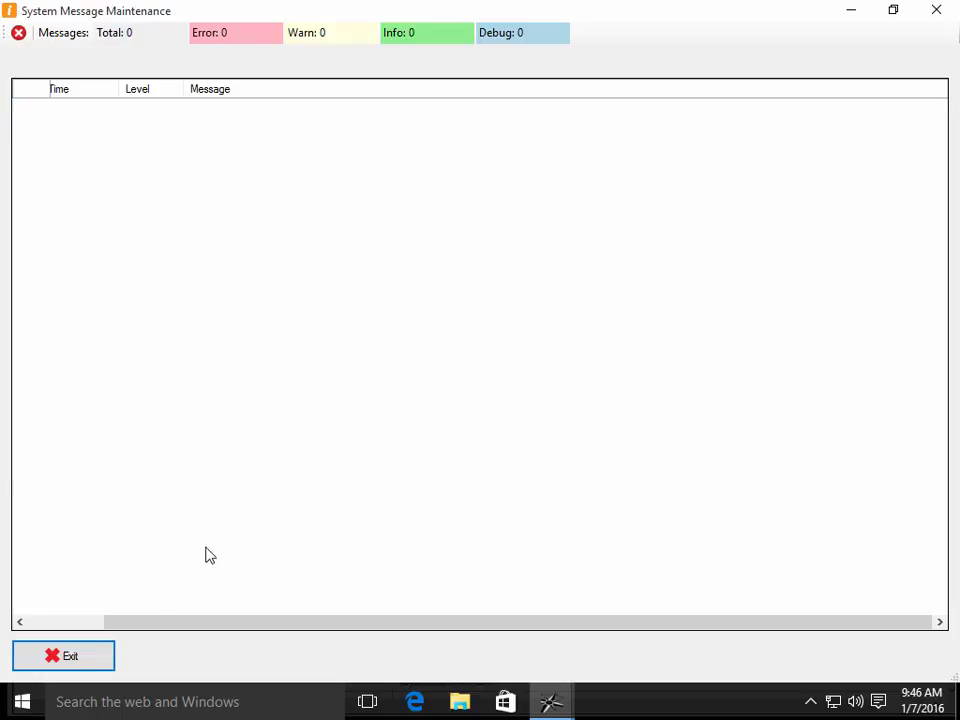
pyautogui.click(64, 656)
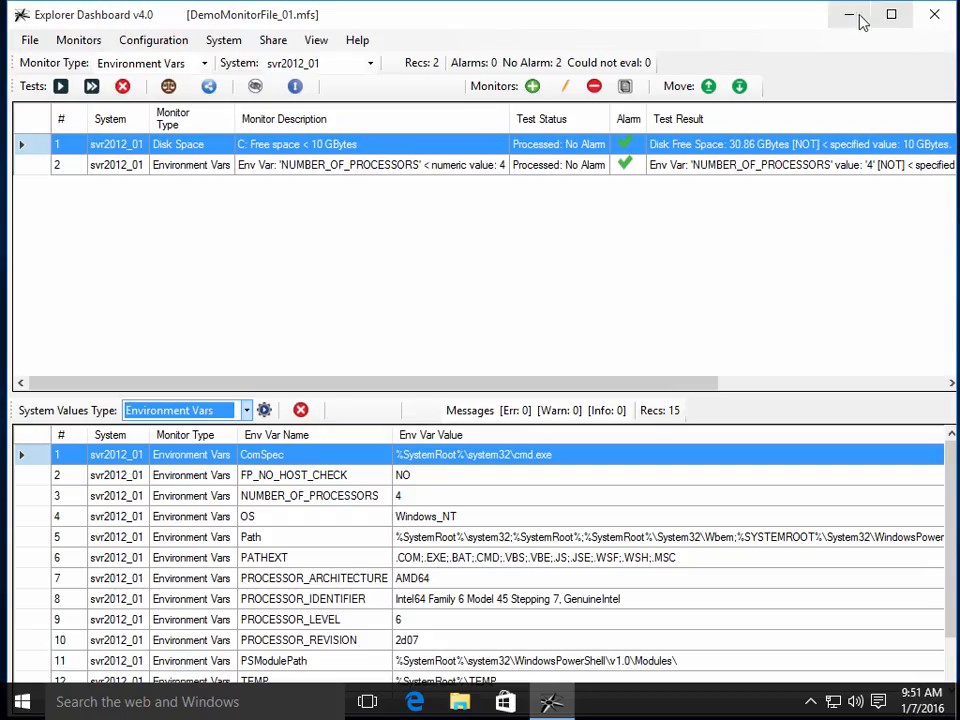
# Step: Open the EmailContentDemo1 file from the desktop, read its monitor results and system values through to the end, and return to Explorer Dashboard
pyautogui.click(849, 14)
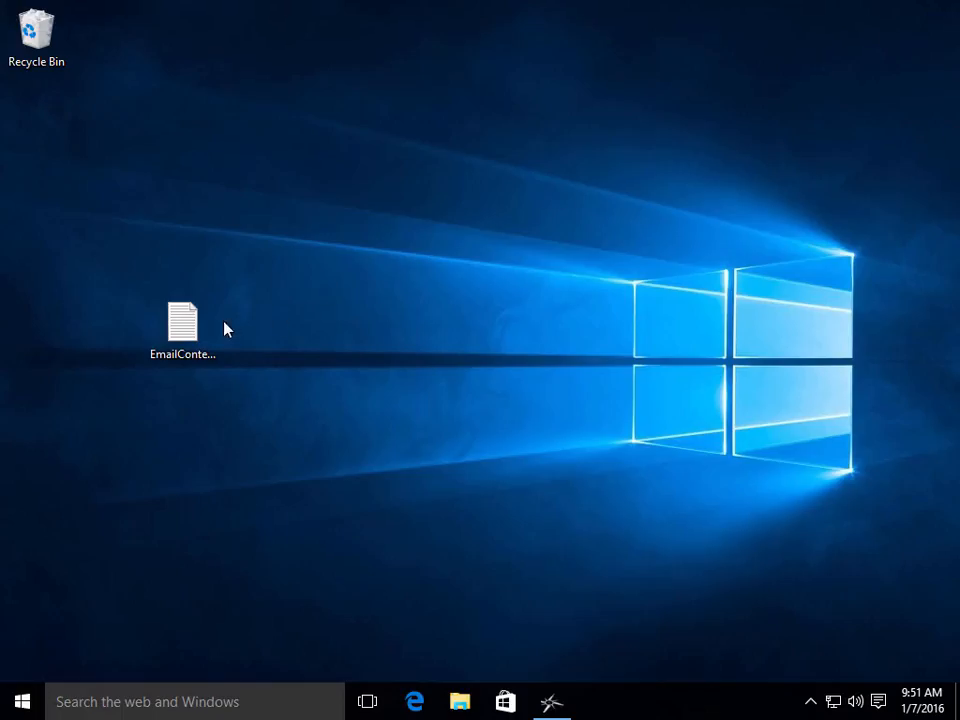
pyautogui.doubleClick(182, 325)
pyautogui.click(720, 87)
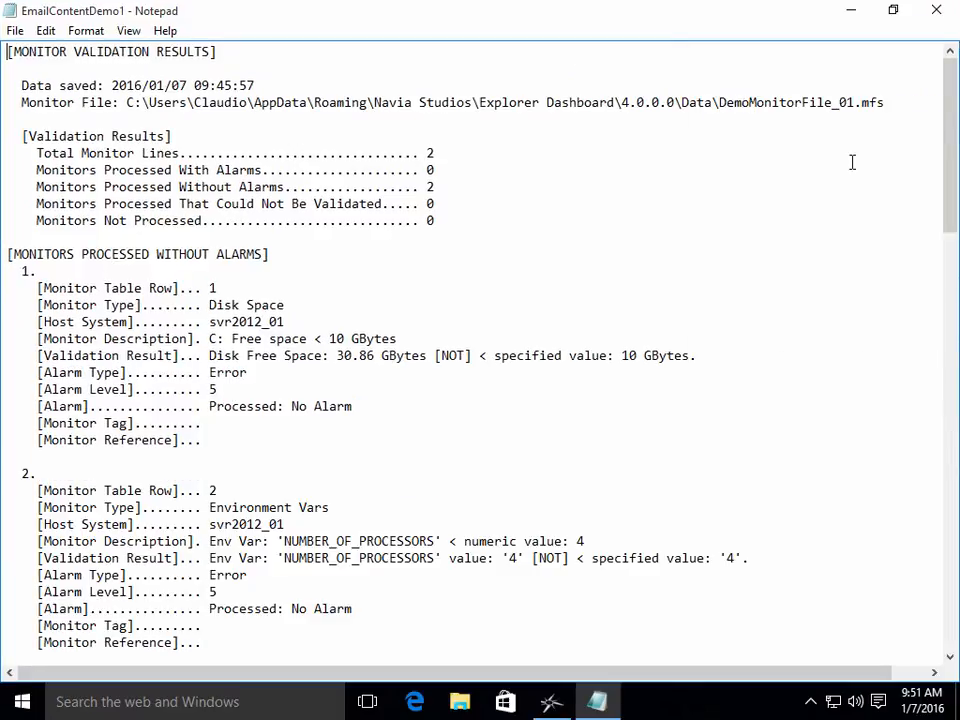
pyautogui.click(953, 645)
pyautogui.click(953, 648)
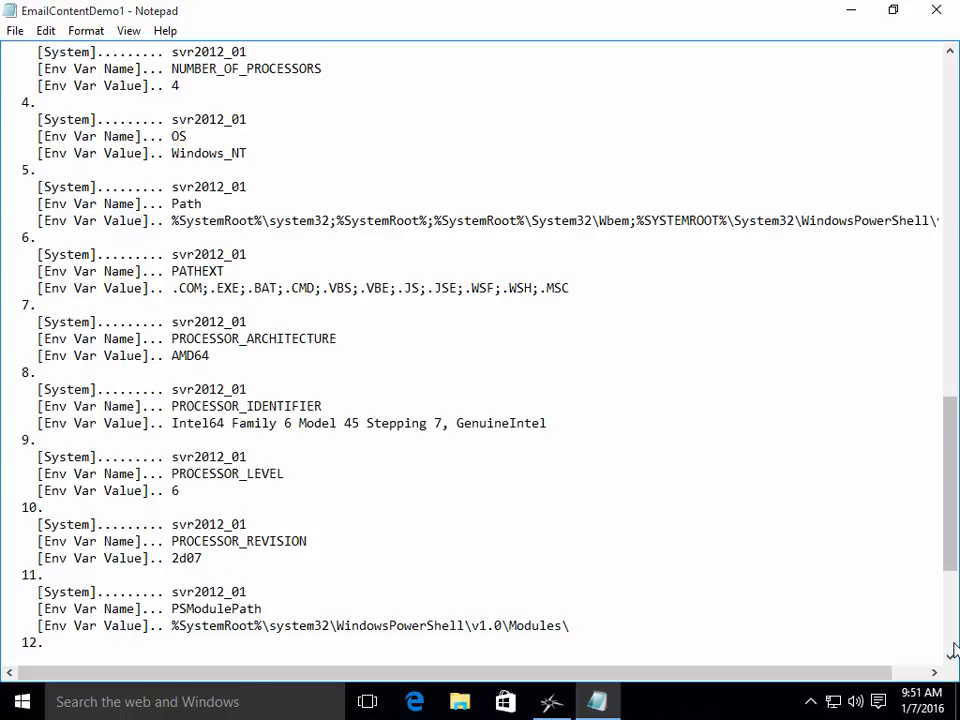
pyautogui.click(953, 648)
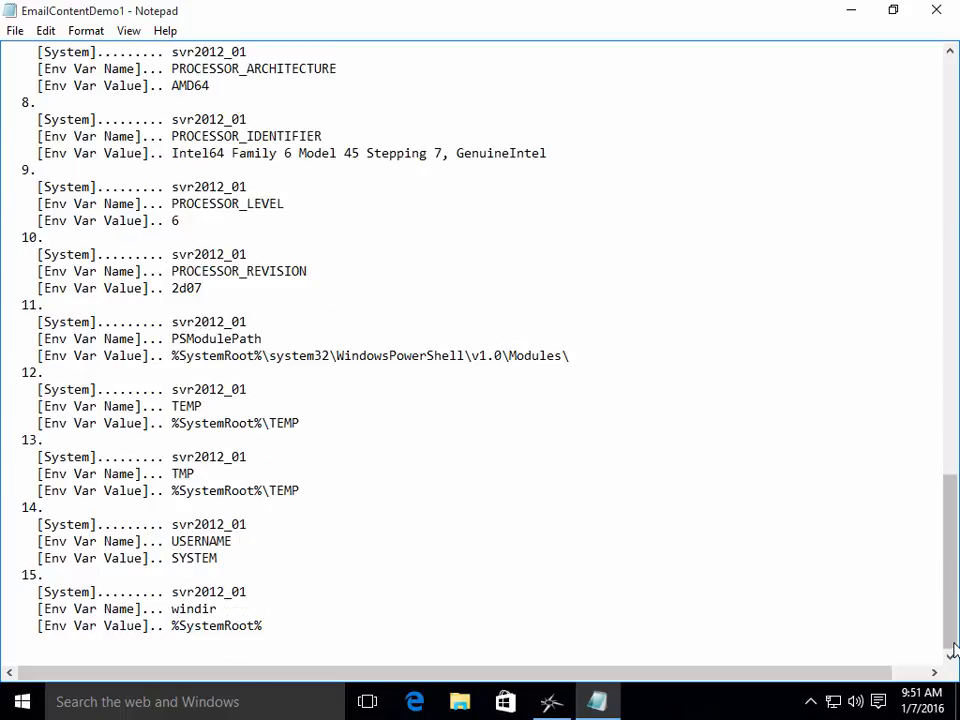
pyautogui.moveTo(954, 565); pyautogui.dragTo(957, 142)
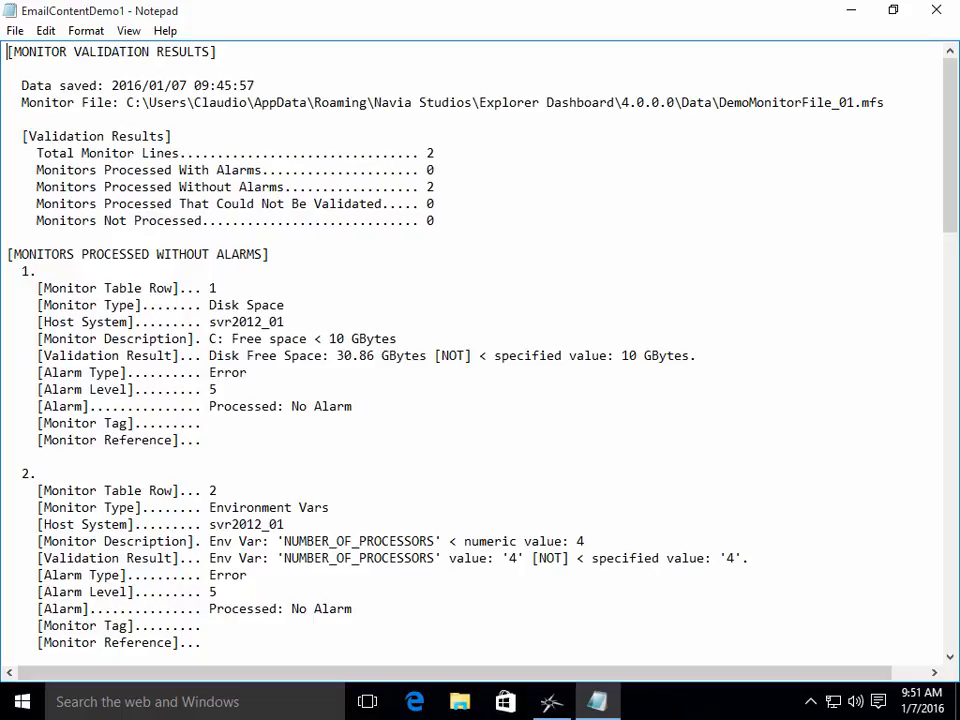
pyautogui.click(936, 10)
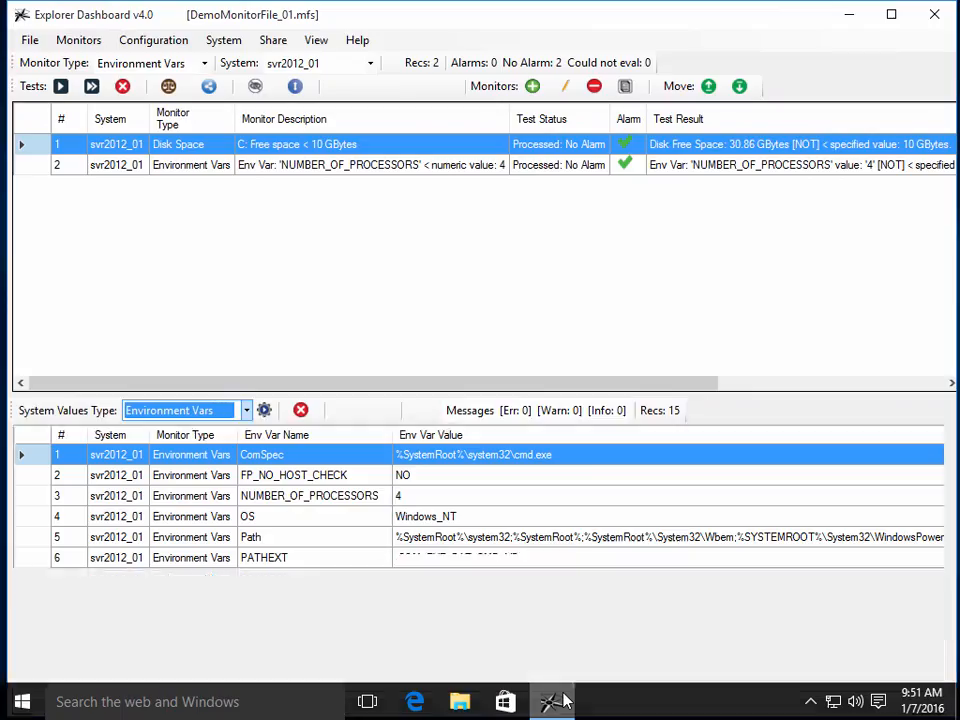
pyautogui.click(558, 702)
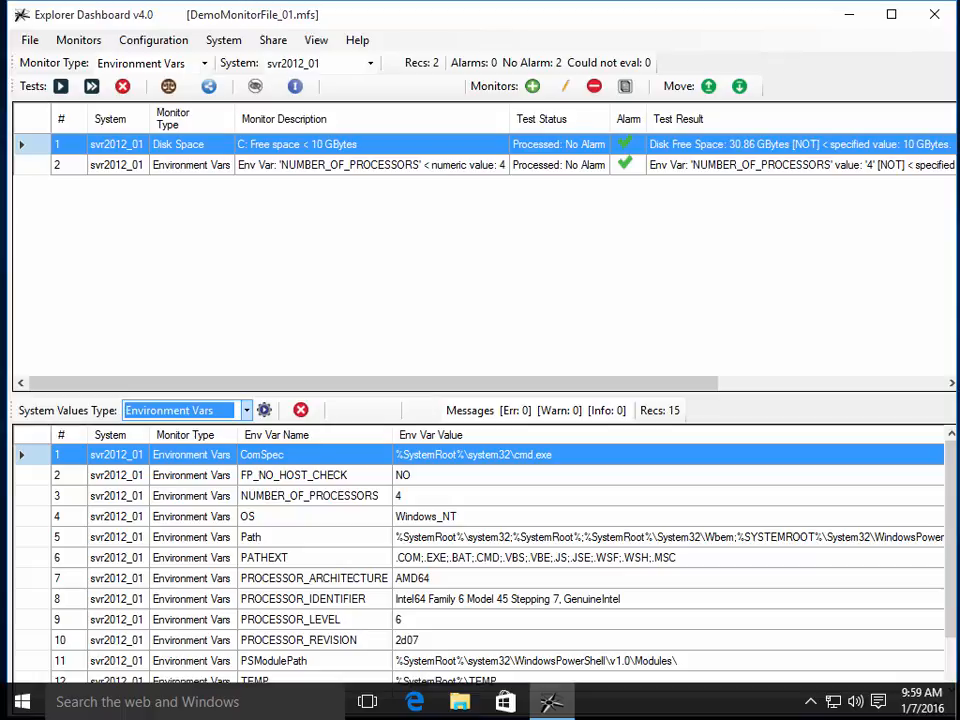
# Step: Start a new FTP profile in the FTP Profile Configuration and name it "Win Server 2012_01"
pyautogui.click(166, 41)
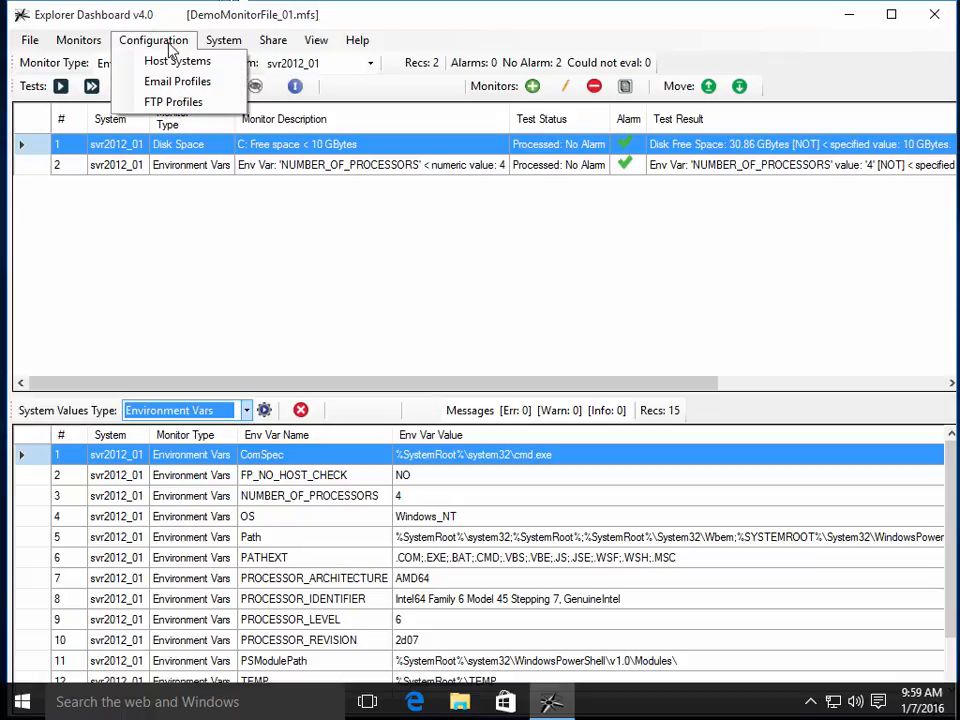
pyautogui.click(170, 101)
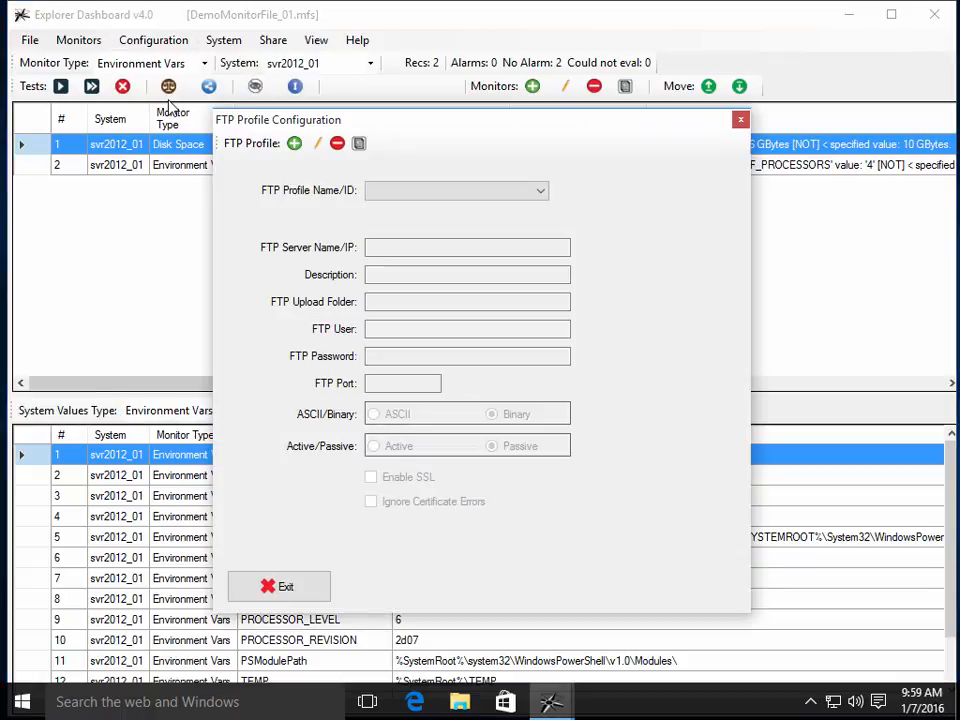
pyautogui.click(295, 148)
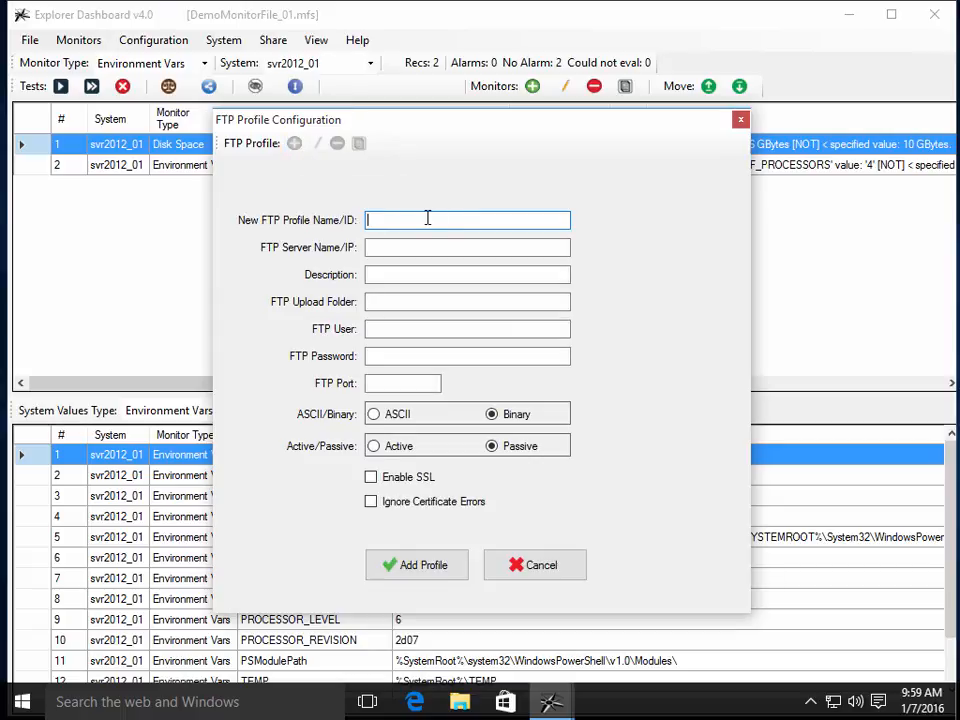
pyautogui.write('W')
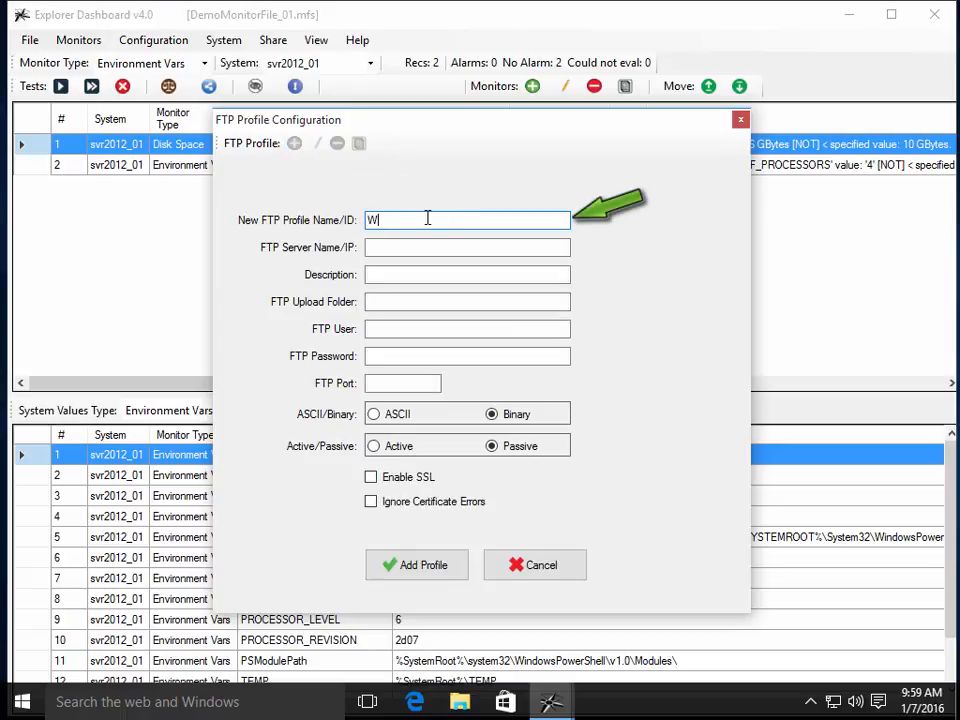
pyautogui.write('in Server 2012')
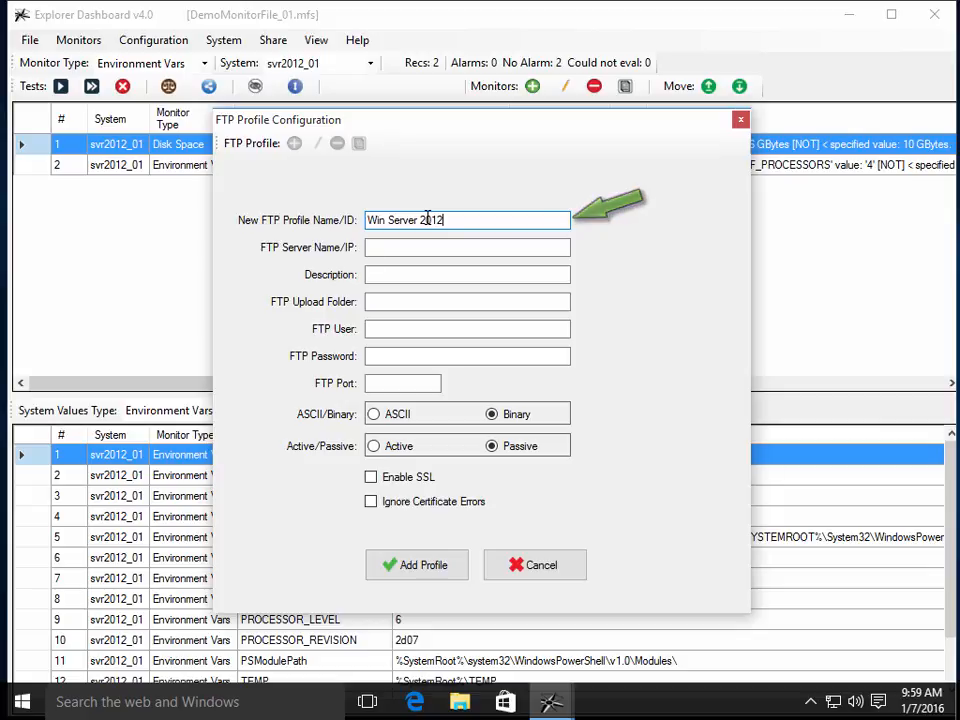
pyautogui.write('_01')
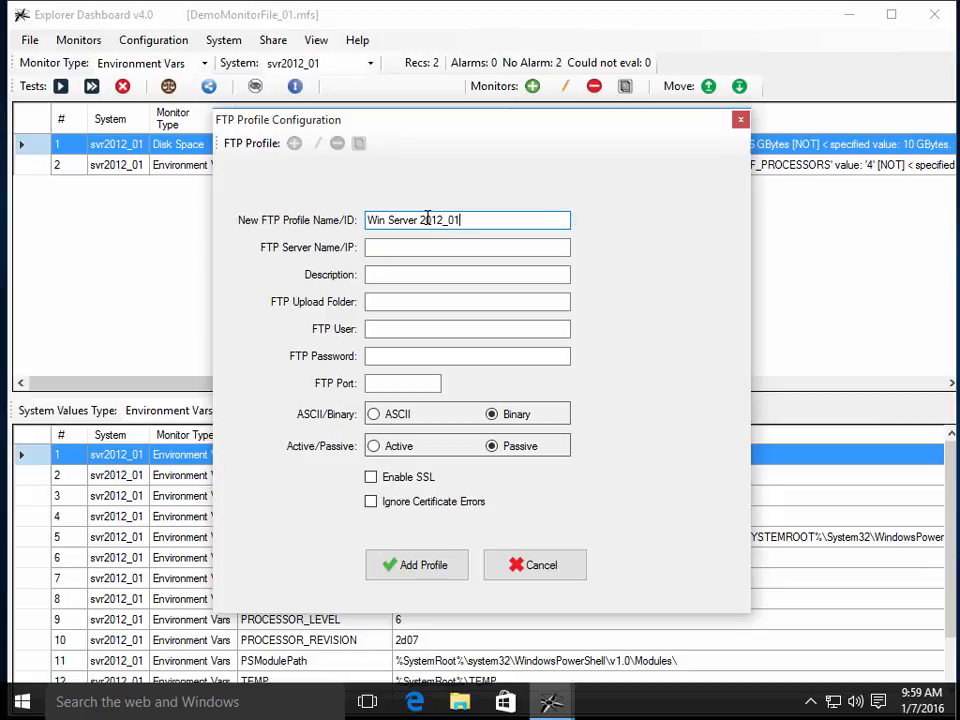
# Step: Set the profile's FTP server to ftp://190.168.1.210 and its description to "FTP Test Server (Win Server 2012_01)"
pyautogui.click(441, 248)
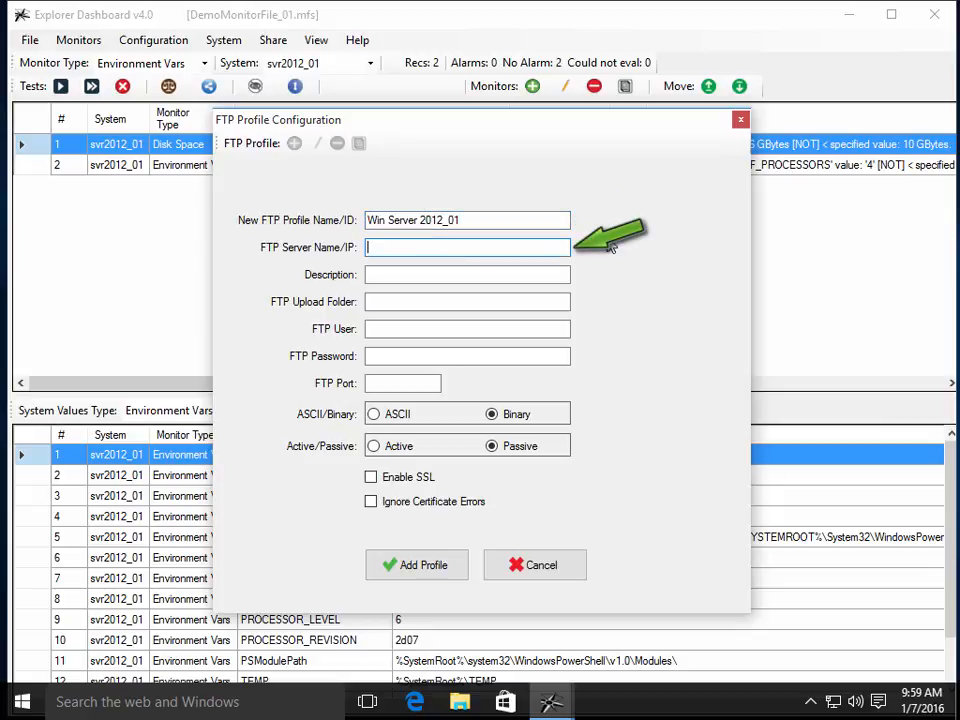
pyautogui.write('ftp://190.168.1.210')
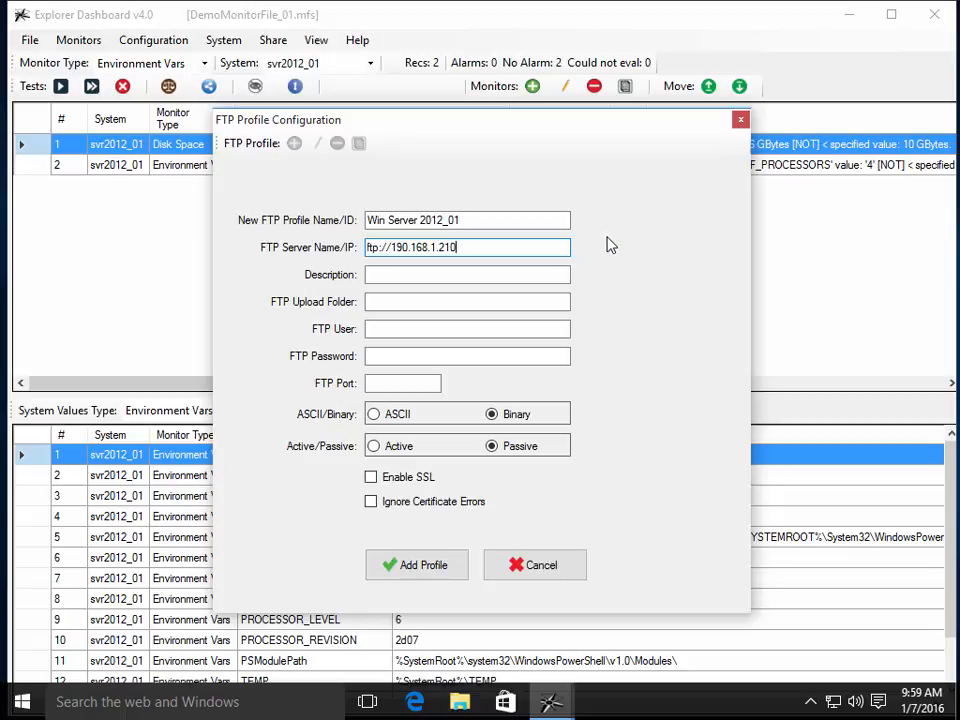
pyautogui.click(506, 273)
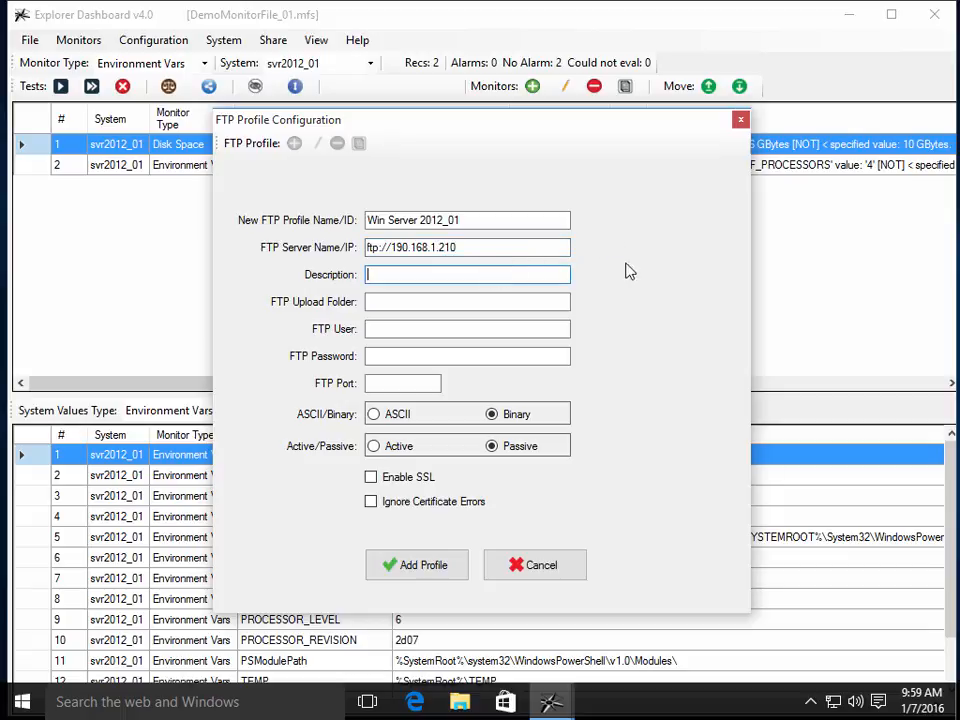
pyautogui.write('FTP ')
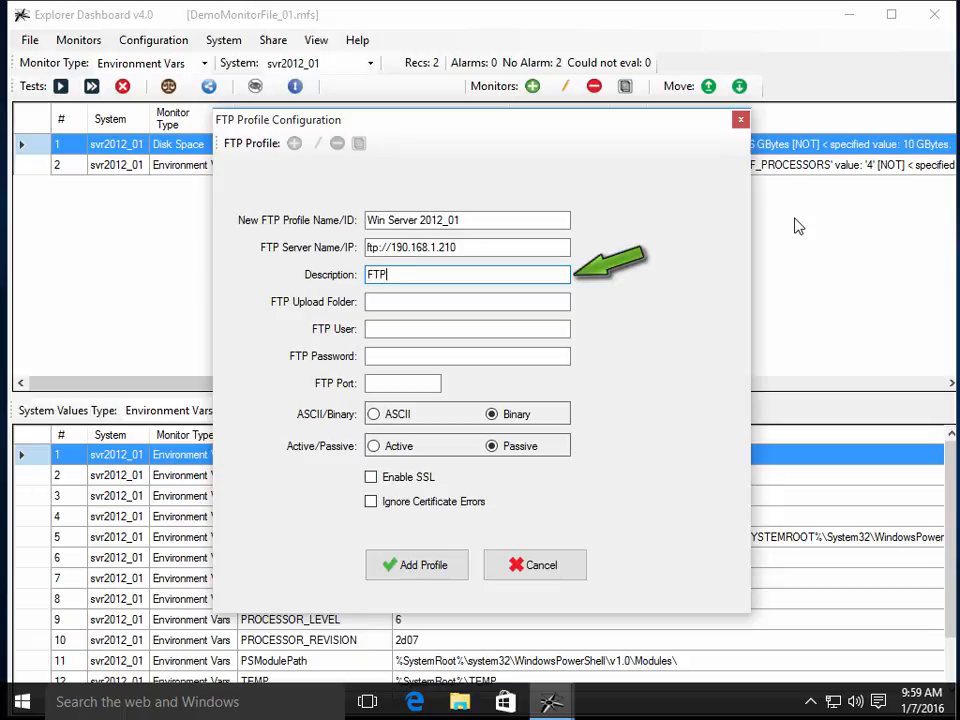
pyautogui.write('Test Server (W')
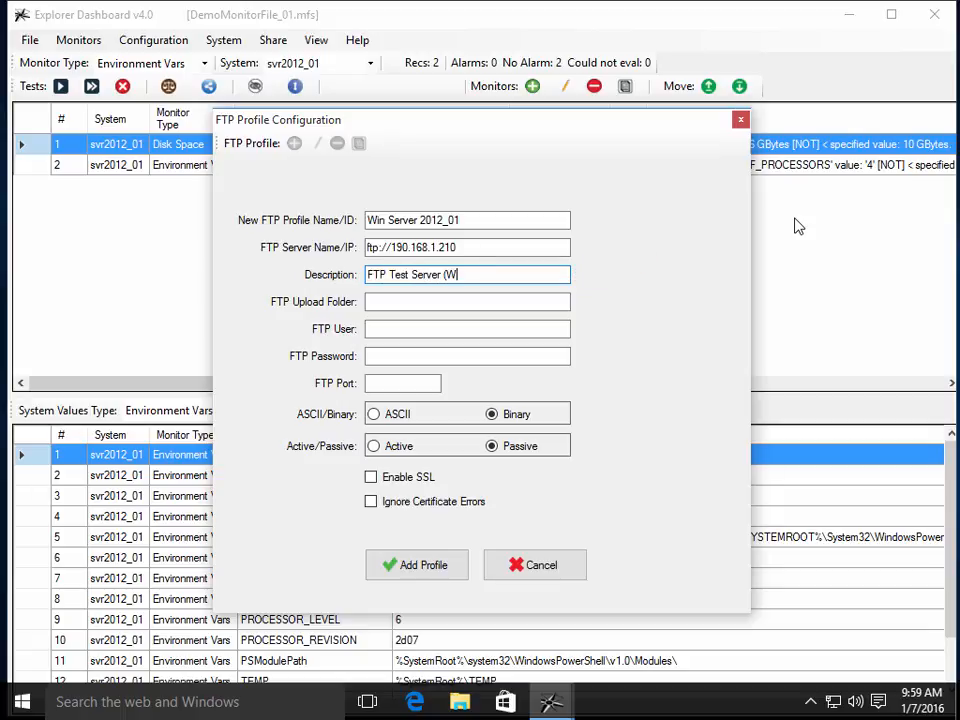
pyautogui.write('in Server 2012_01)')
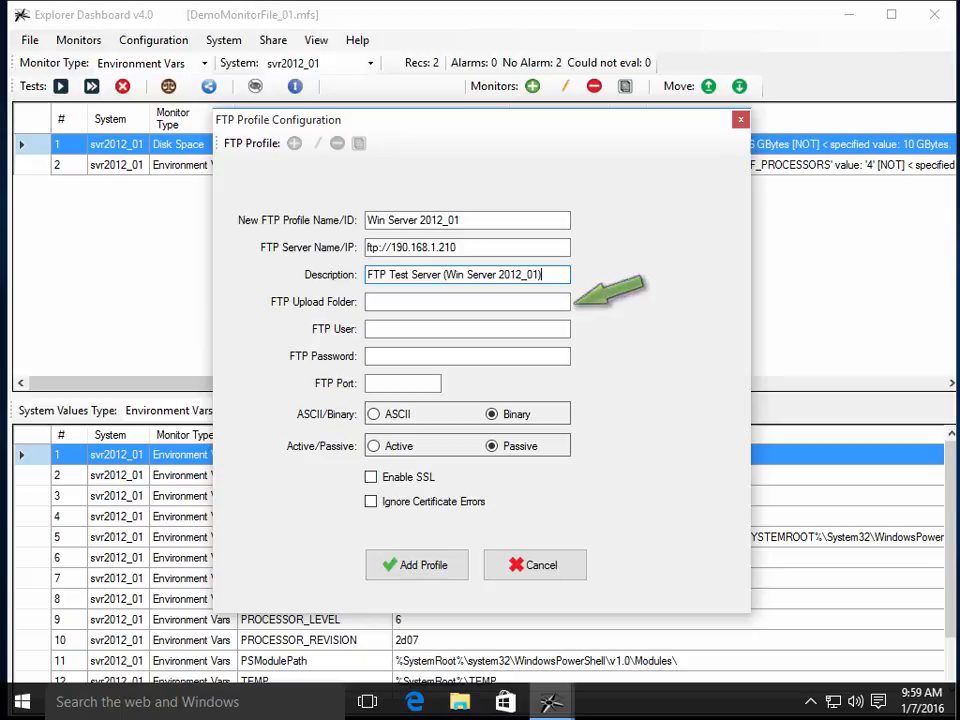
# Step: Enter ftpuser1 as the FTP user, fill in the FTP password, and set the FTP port to 21
pyautogui.click(561, 328)
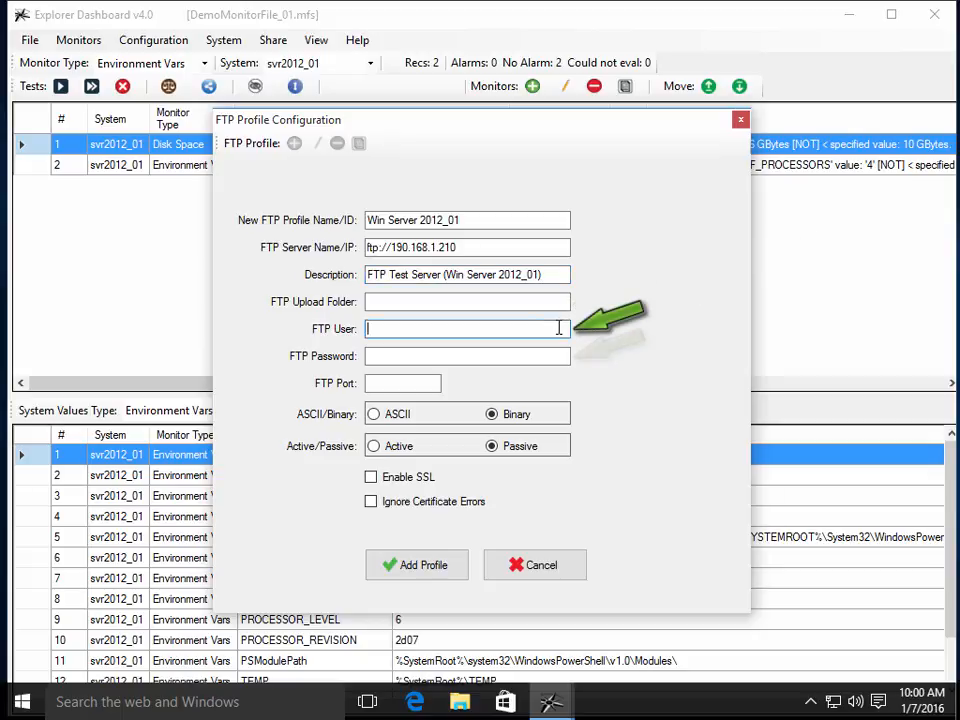
pyautogui.write('ftpuser1')
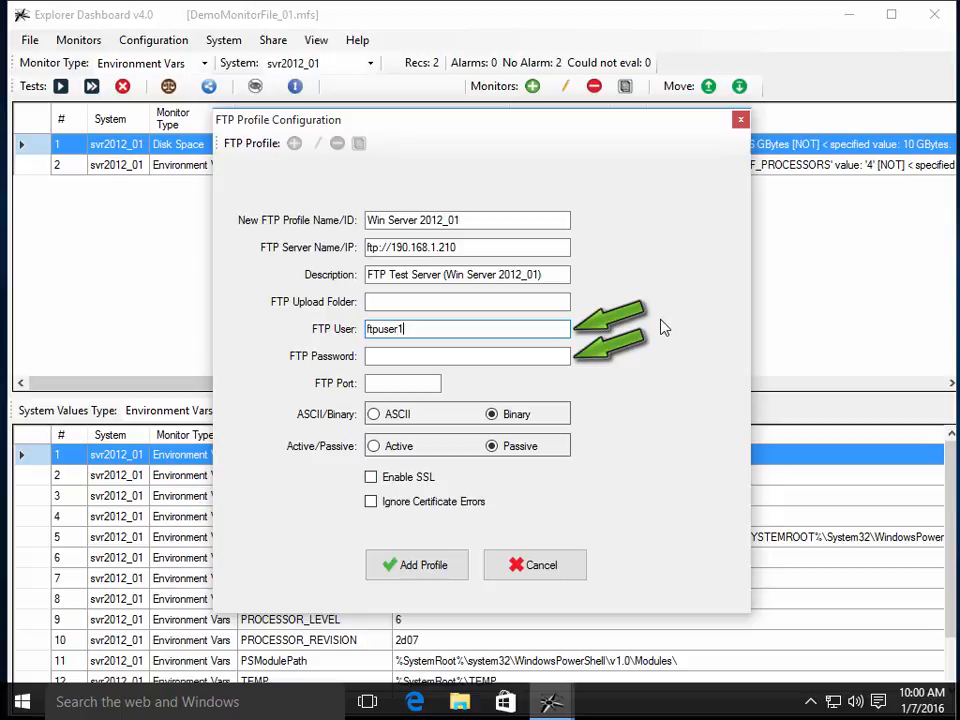
pyautogui.click(561, 356)
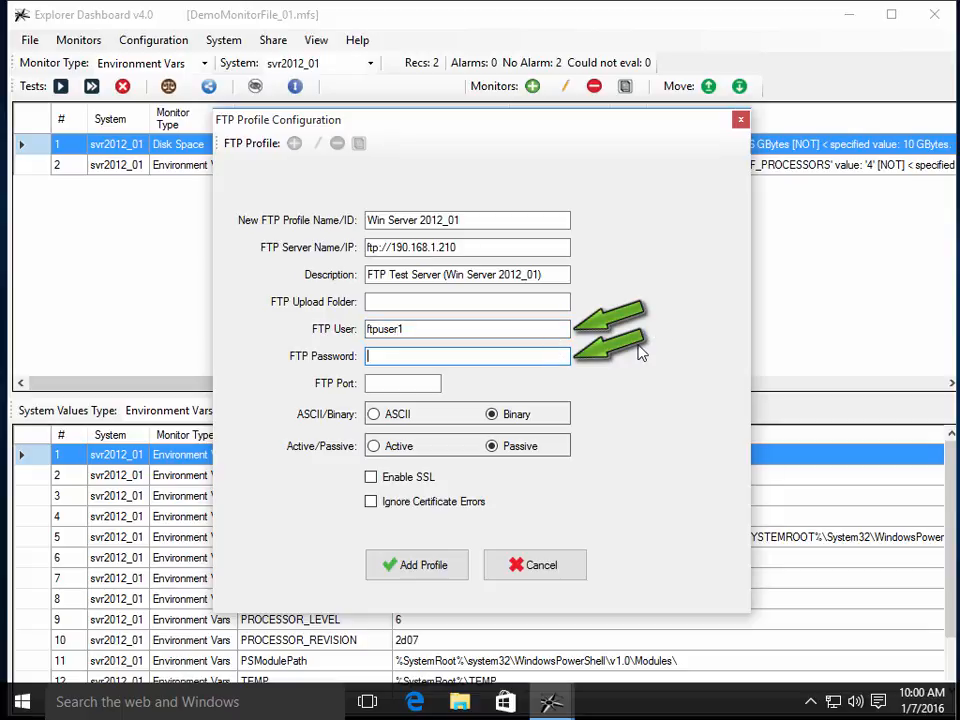
pyautogui.write('*******')
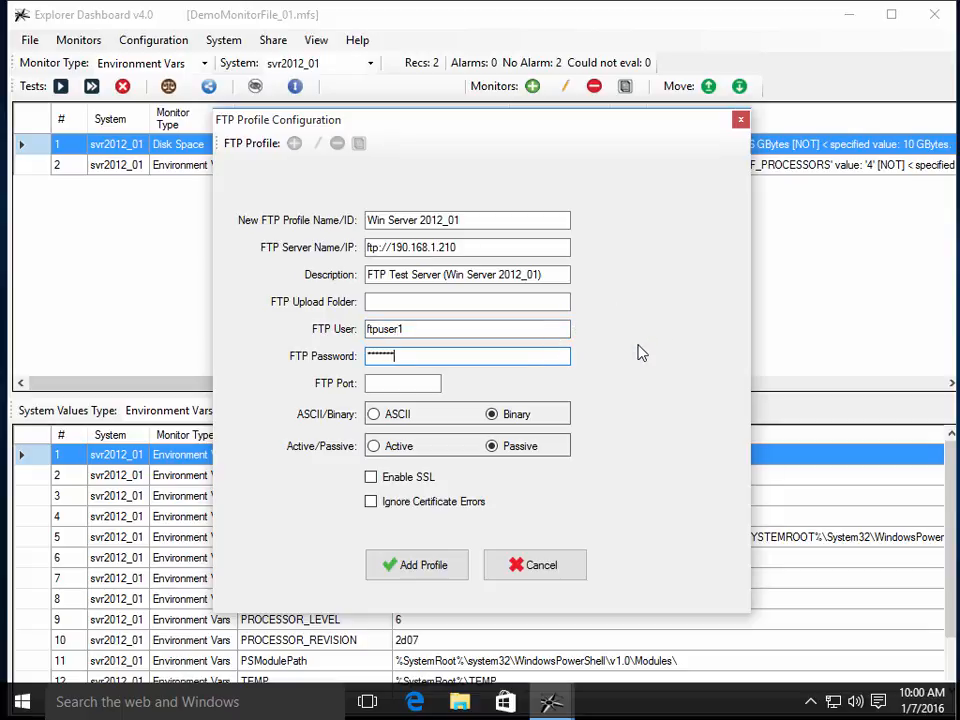
pyautogui.click(437, 384)
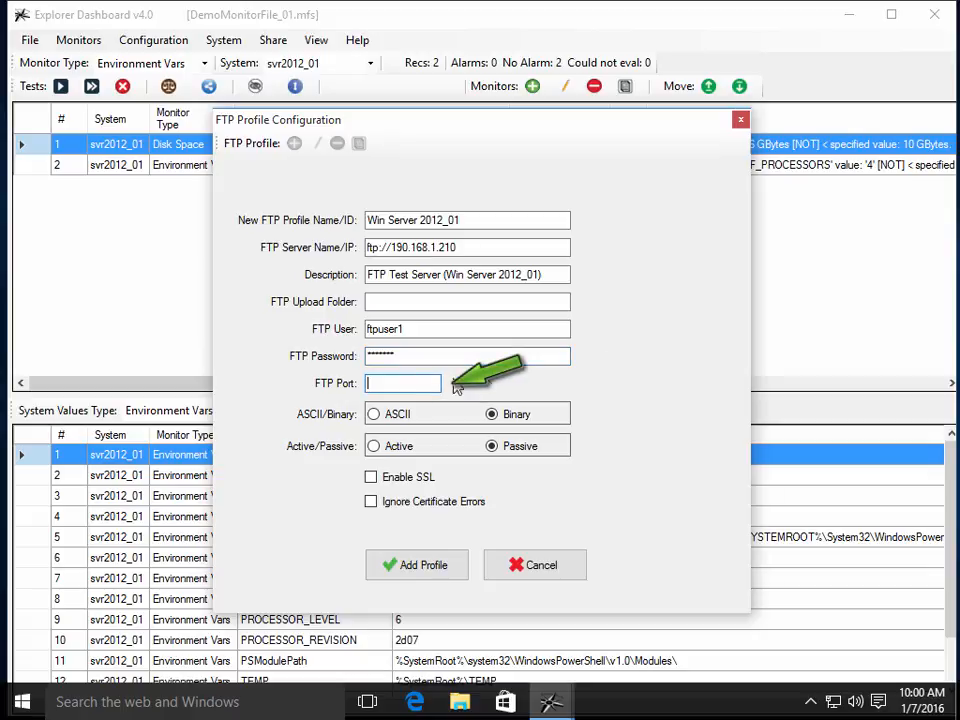
pyautogui.write('21')
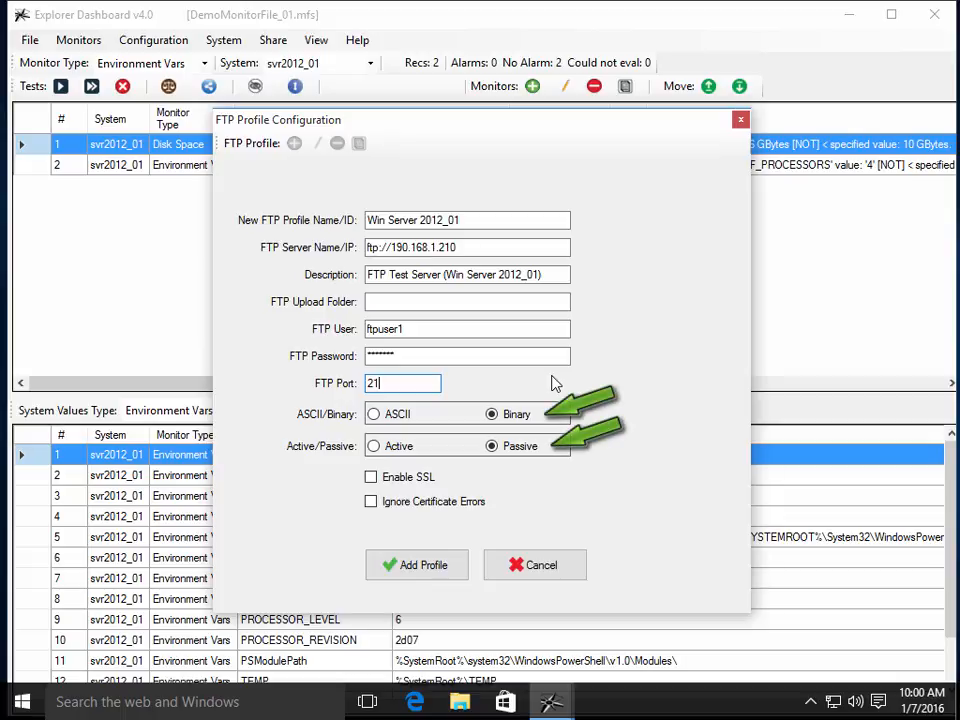
# Step: Enable SSL for the FTP profile, add the profile, and exit the FTP Profile Configuration
pyautogui.click(370, 478)
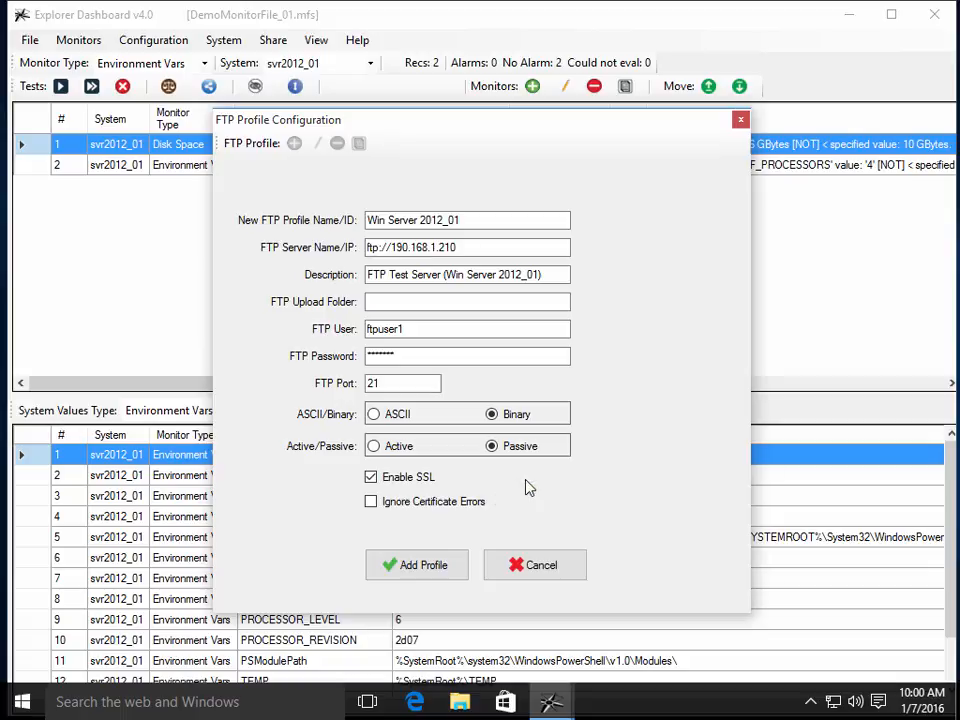
pyautogui.click(433, 570)
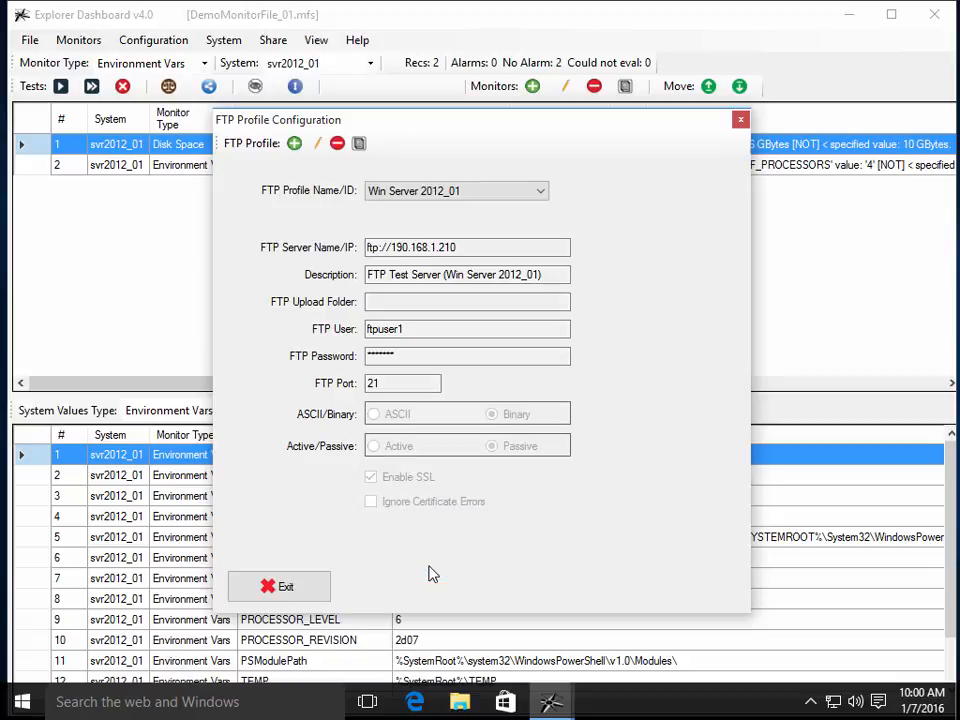
pyautogui.click(316, 588)
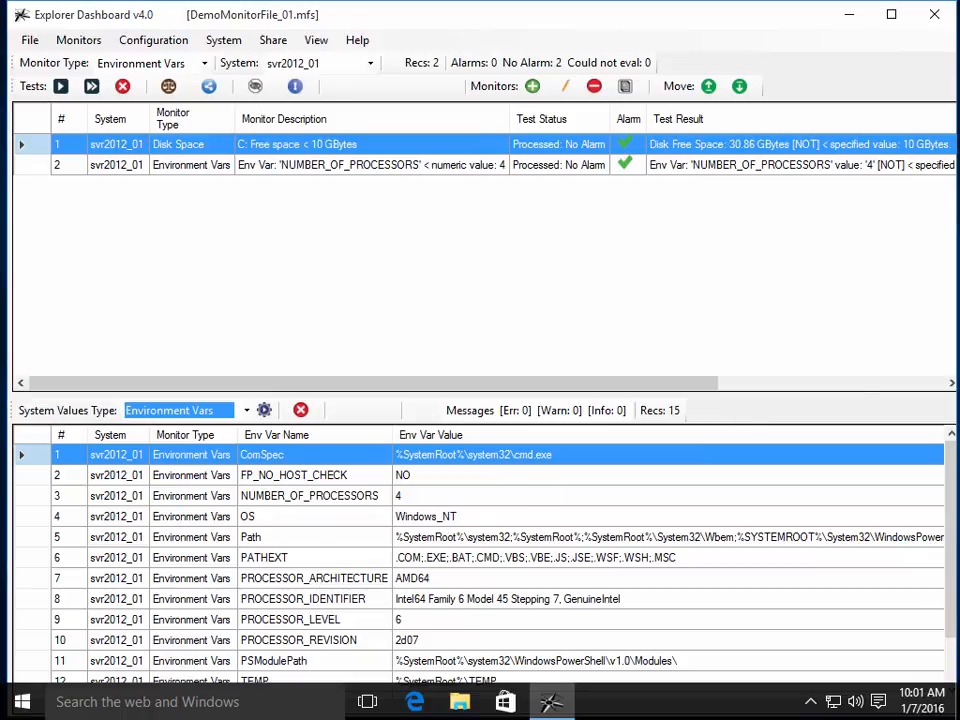
# Step: Try to upload Monitor Test Results and System Values for svr2012_01 by FTP with the Win Server 2012_01 profile
pyautogui.click(209, 88)
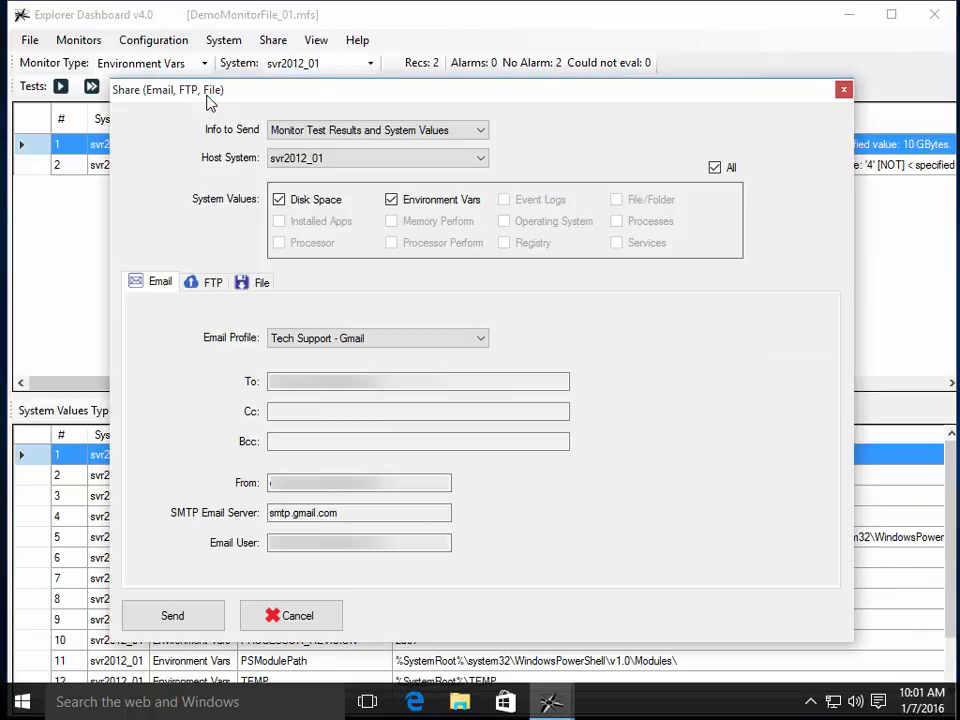
pyautogui.click(314, 130)
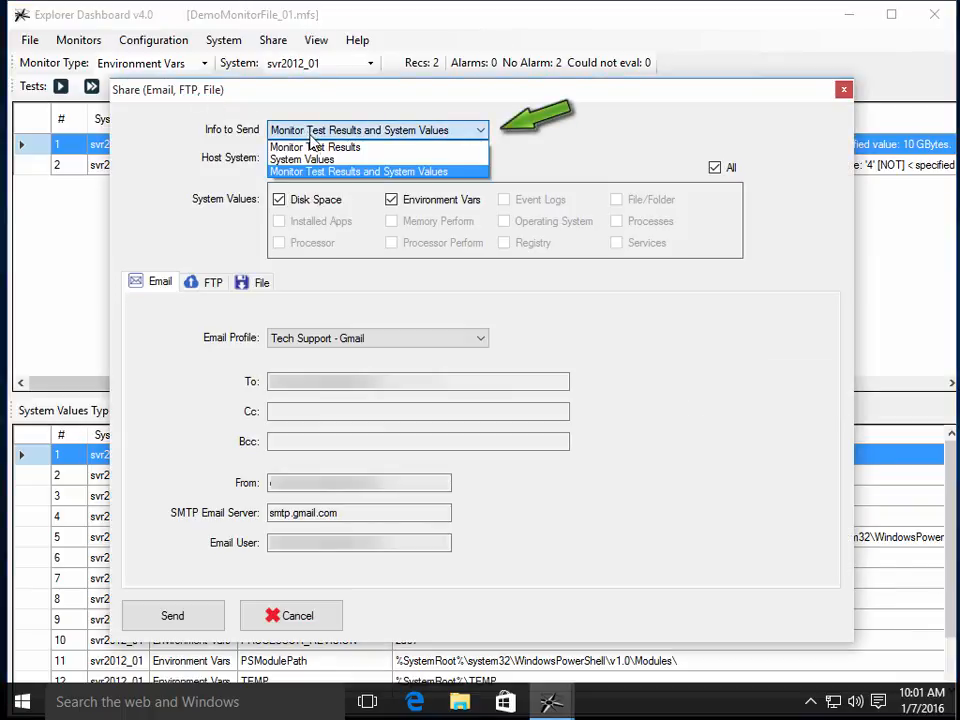
pyautogui.click(323, 172)
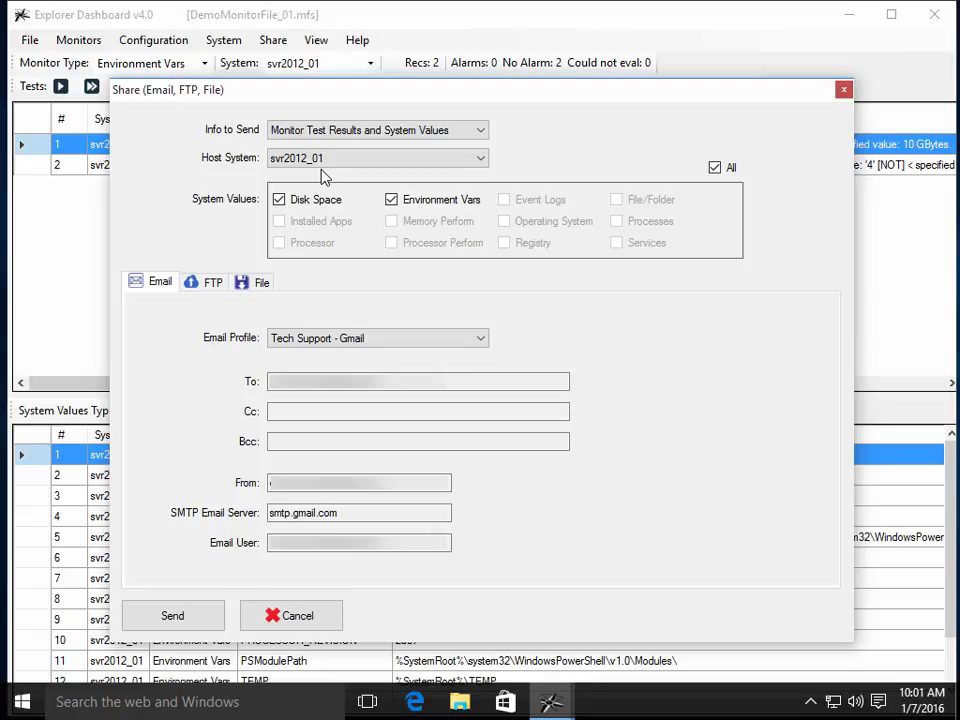
pyautogui.click(213, 285)
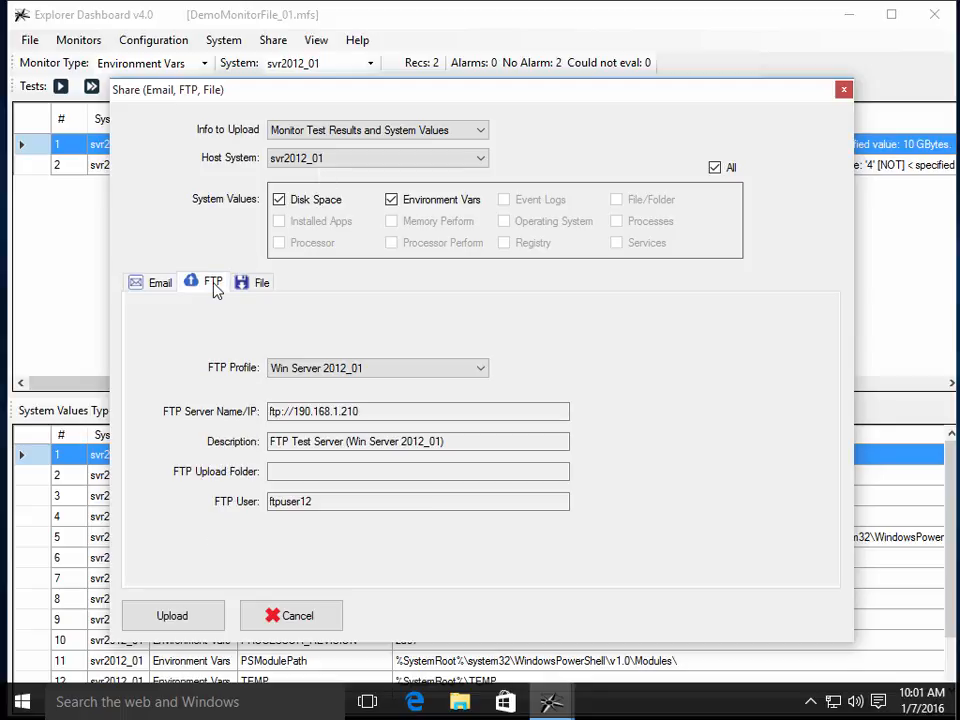
pyautogui.click(177, 618)
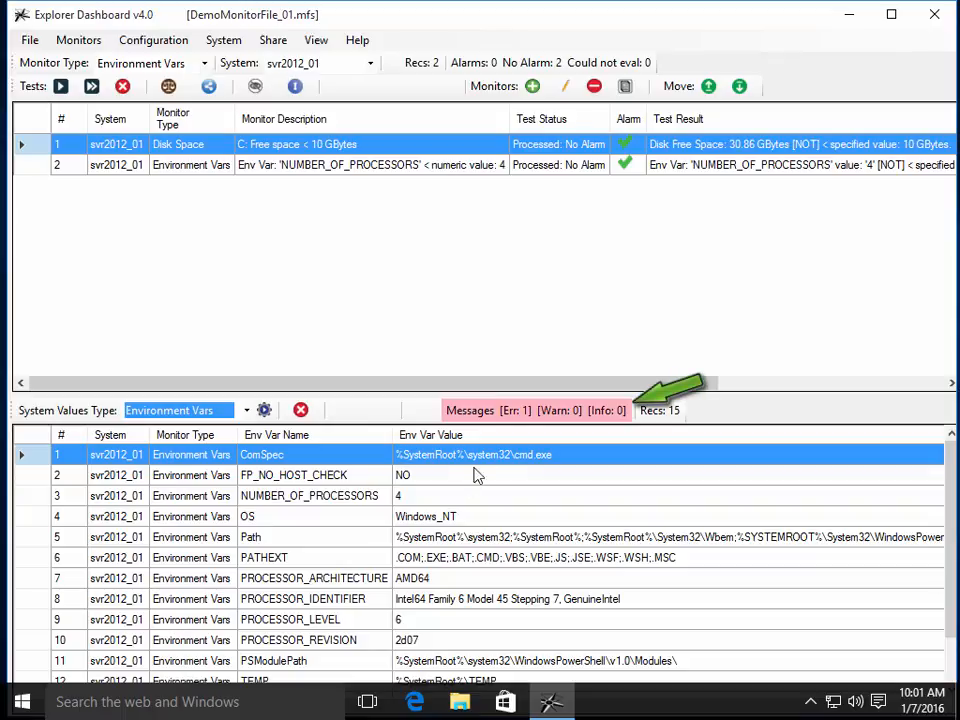
# Step: Read the full FTP upload message in System Message Maintenance, clear the message list, and exit
pyautogui.click(514, 412)
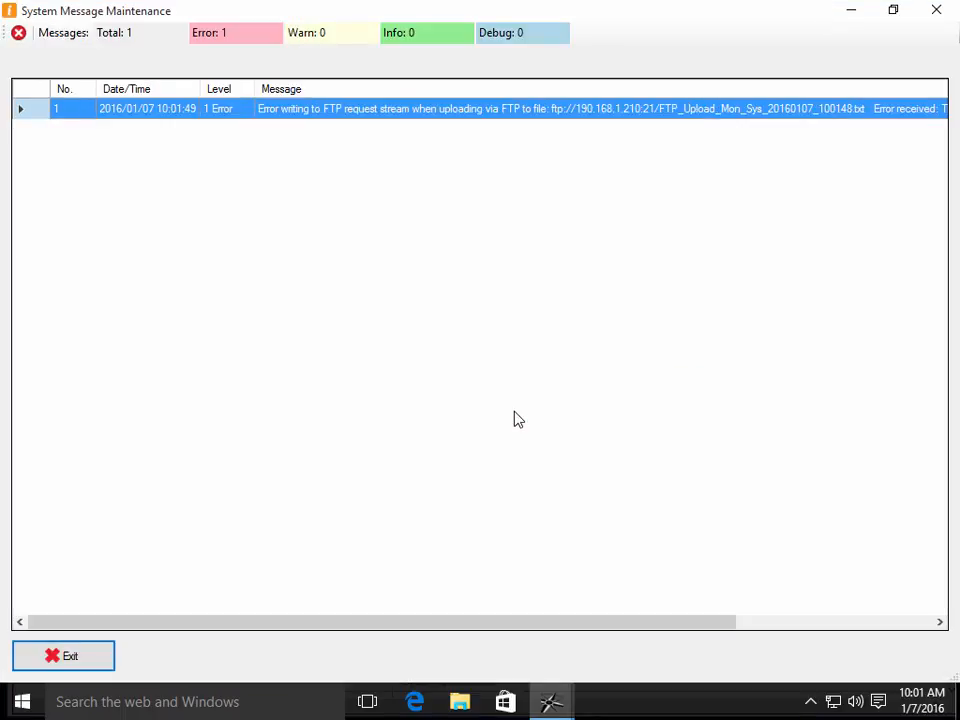
pyautogui.moveTo(510, 621); pyautogui.dragTo(765, 647)
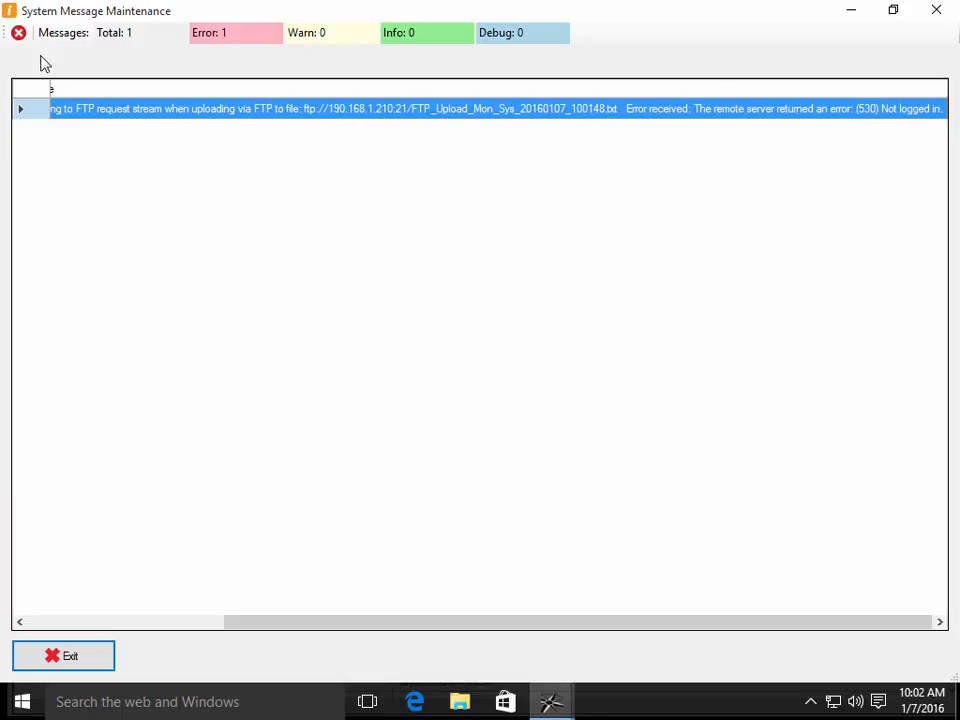
pyautogui.click(18, 32)
pyautogui.click(400, 410)
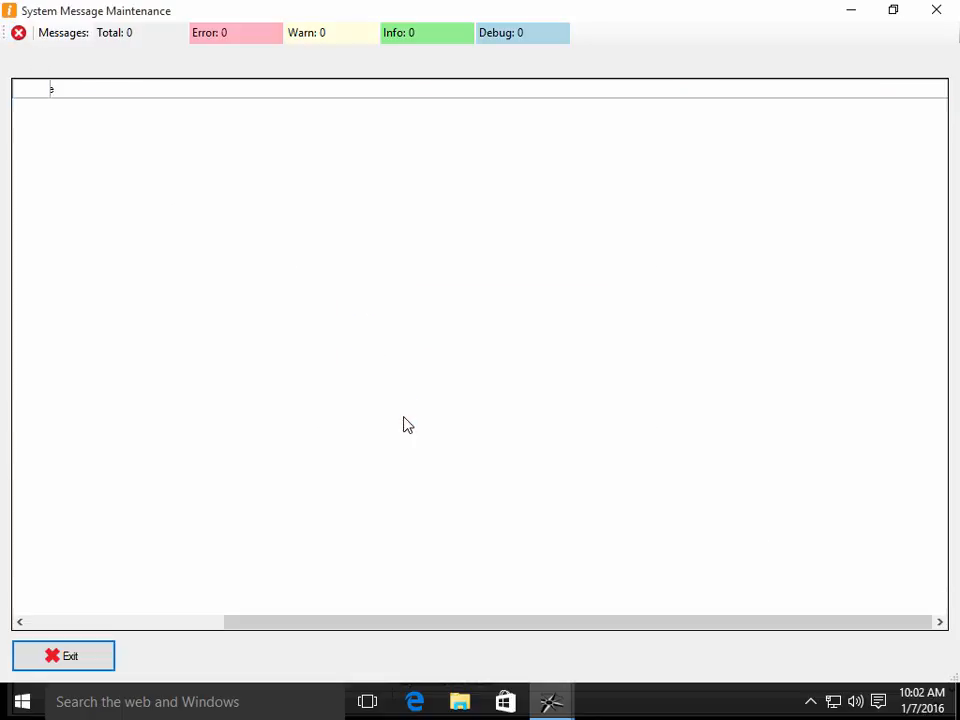
pyautogui.click(66, 658)
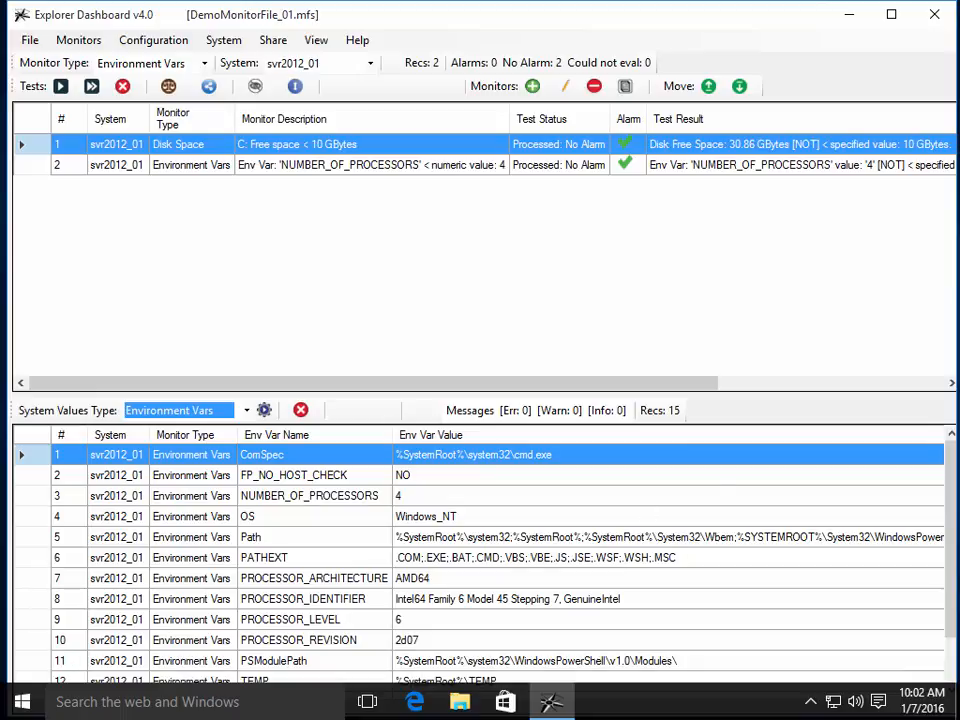
# Step: Share Monitor Test Results and System Values for svr2012_01 again by FTP upload with the Win Server 2012_01 profile
pyautogui.click(210, 88)
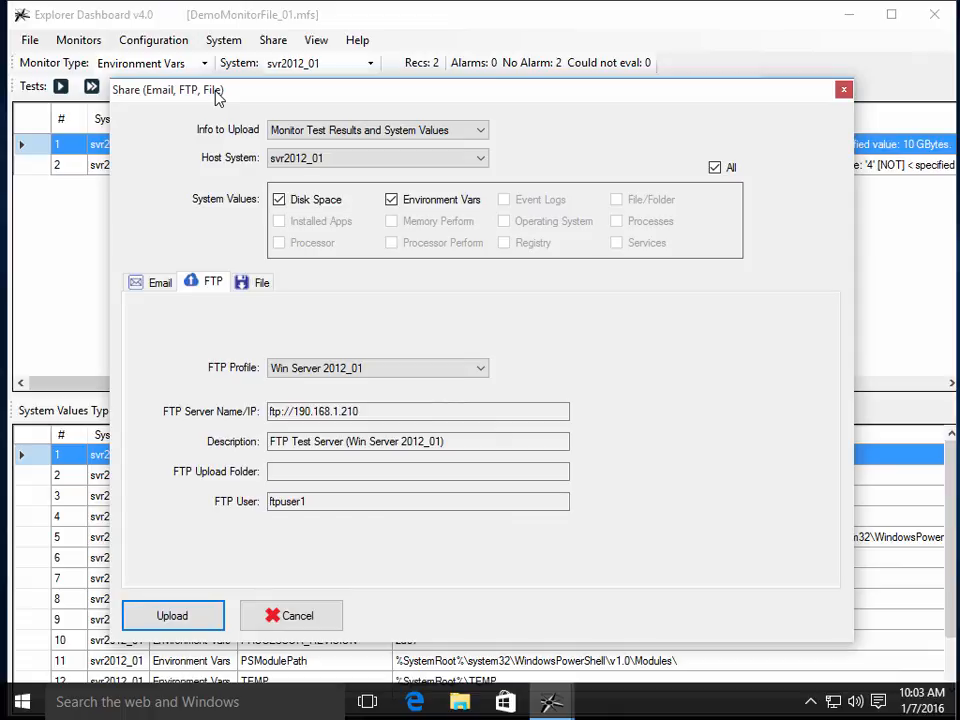
pyautogui.click(320, 131)
pyautogui.click(336, 170)
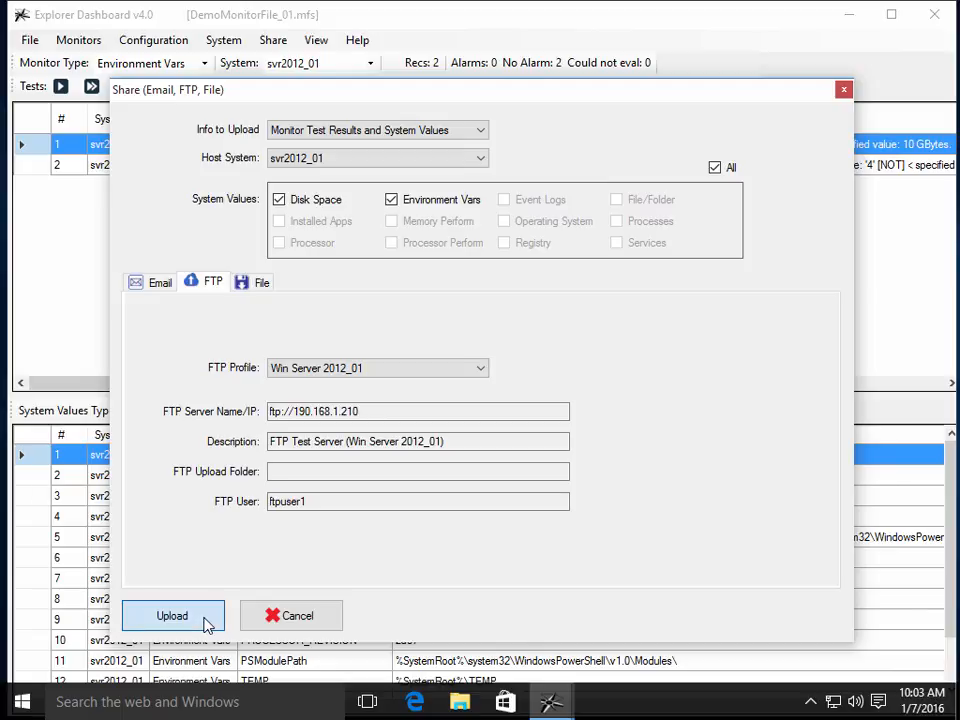
pyautogui.click(172, 616)
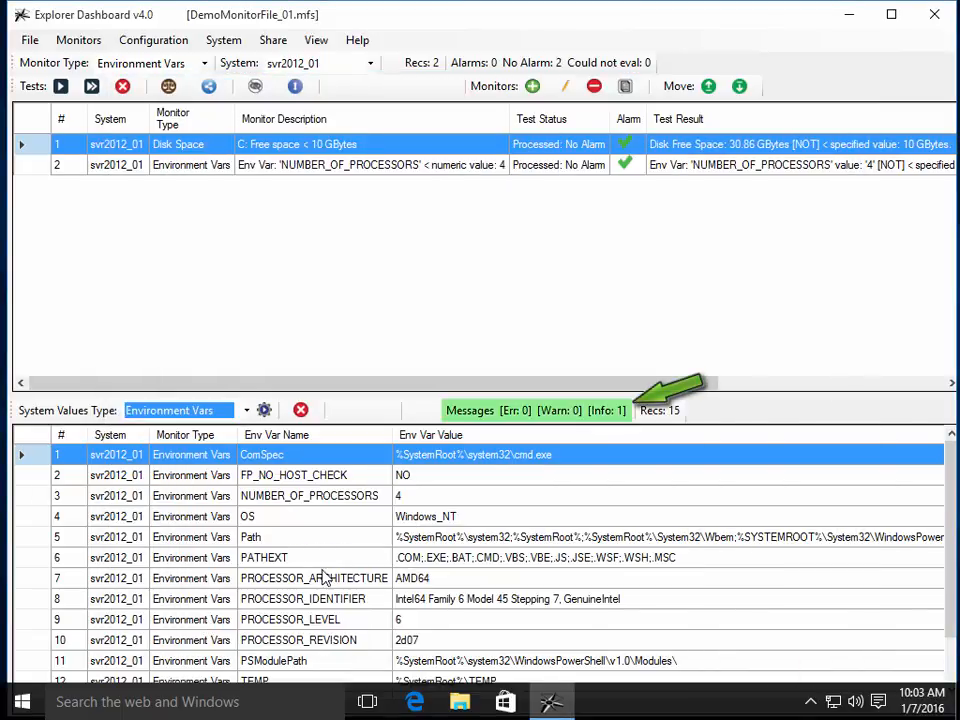
# Step: Review the new upload's system message through to its file list, delete all messages, and exit the message window
pyautogui.click(502, 412)
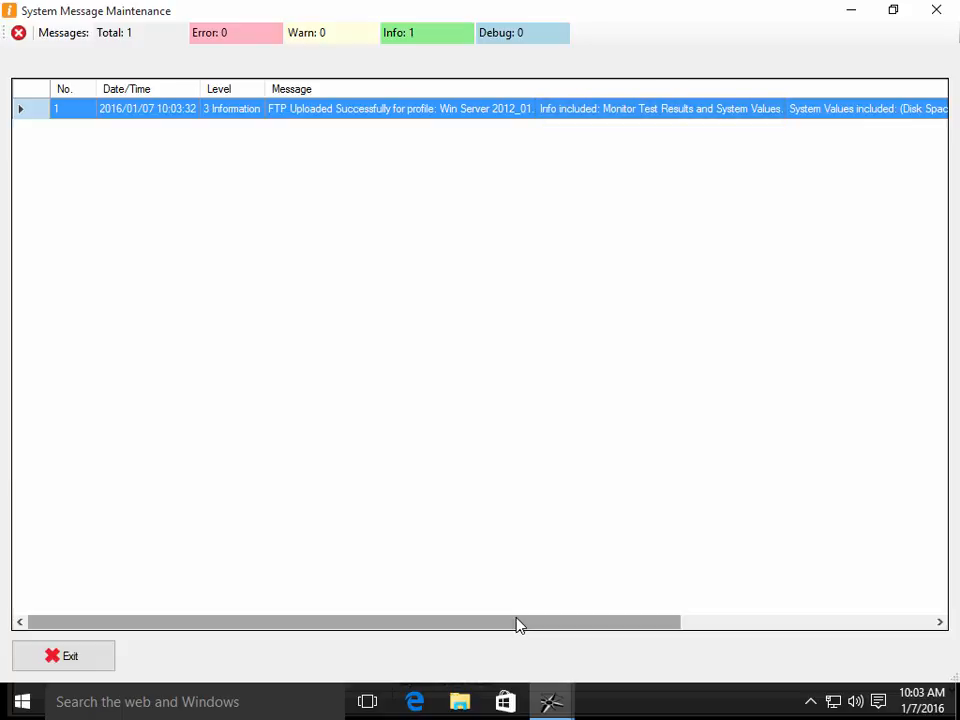
pyautogui.moveTo(518, 625); pyautogui.dragTo(861, 667)
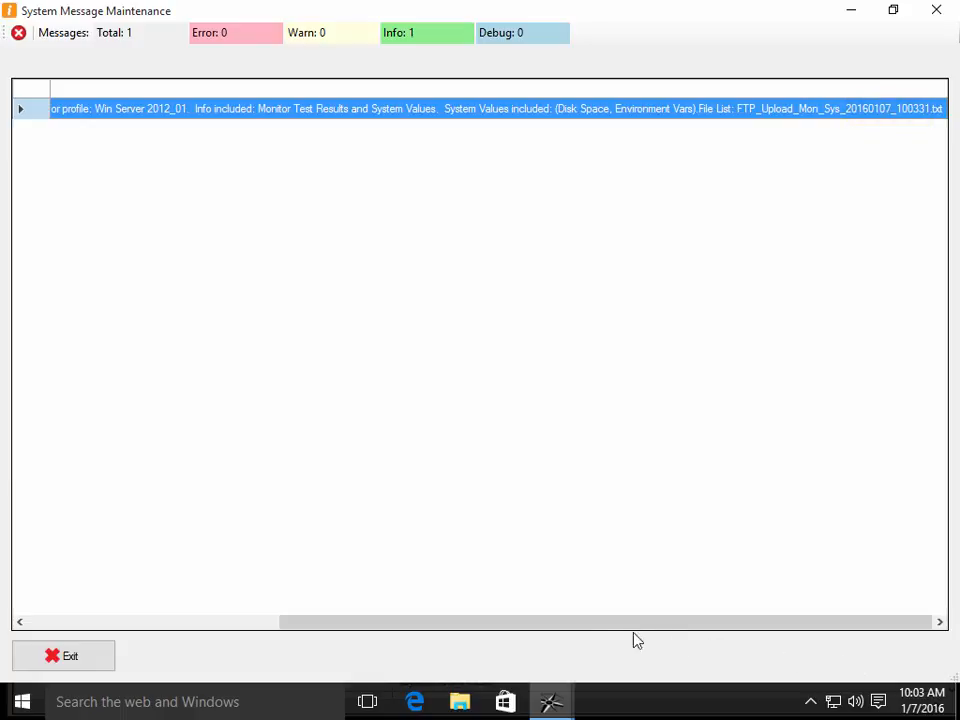
pyautogui.click(20, 38)
pyautogui.click(432, 422)
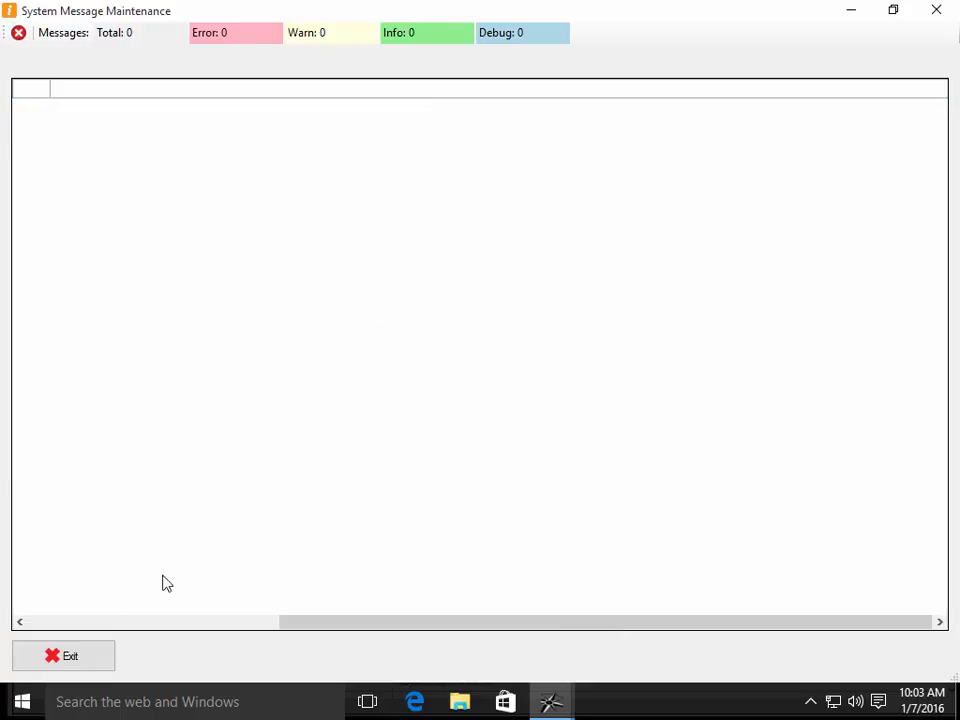
pyautogui.click(83, 660)
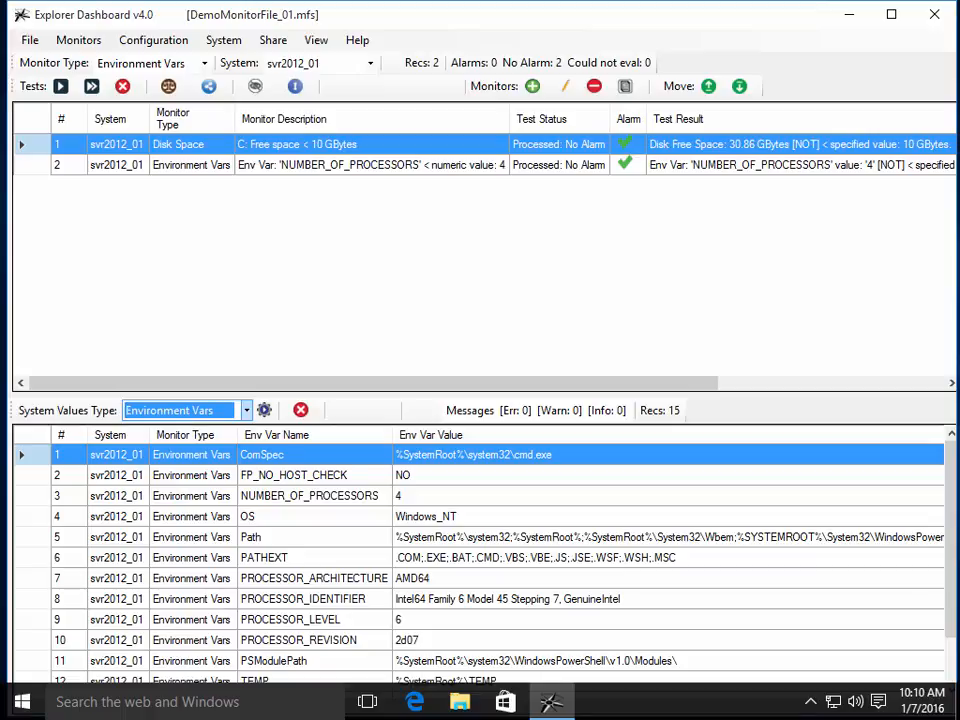
# Step: Minimize the dashboard and connect to 190.168.1.210 with Remote Desktop Connection, entering the administrator account's password
pyautogui.click(851, 15)
pyautogui.doubleClick(35, 128)
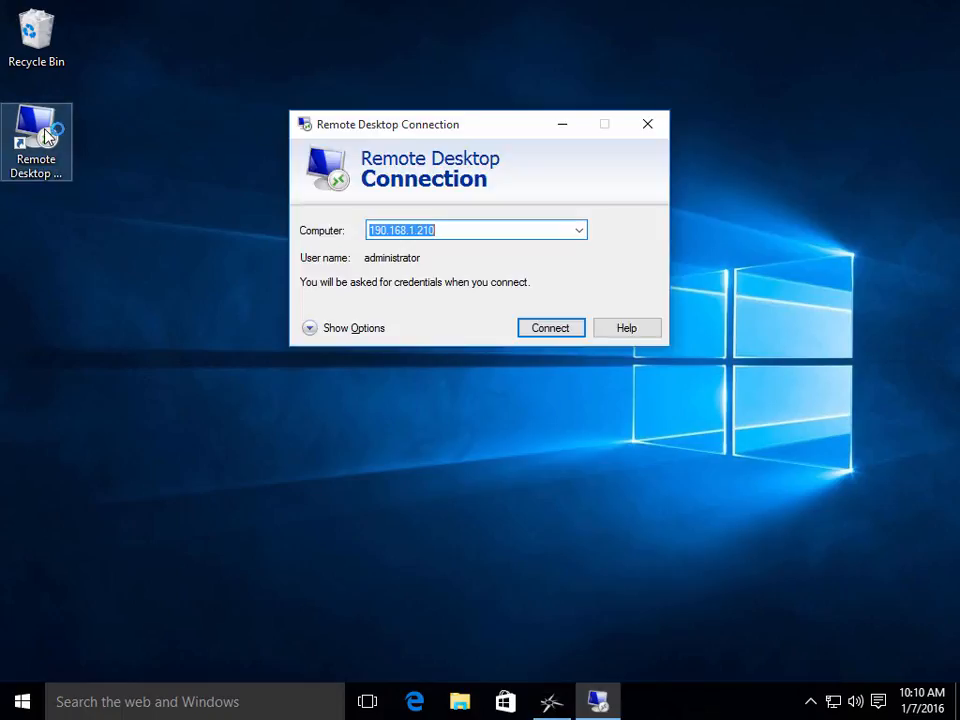
pyautogui.click(538, 328)
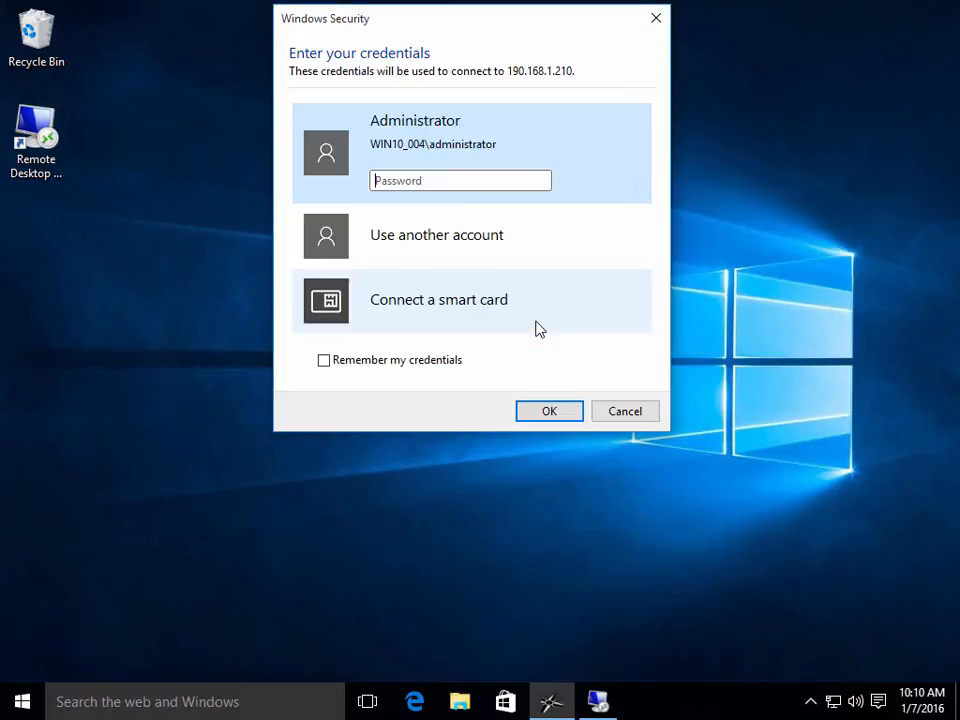
pyautogui.write('*******')
pyautogui.click(549, 410)
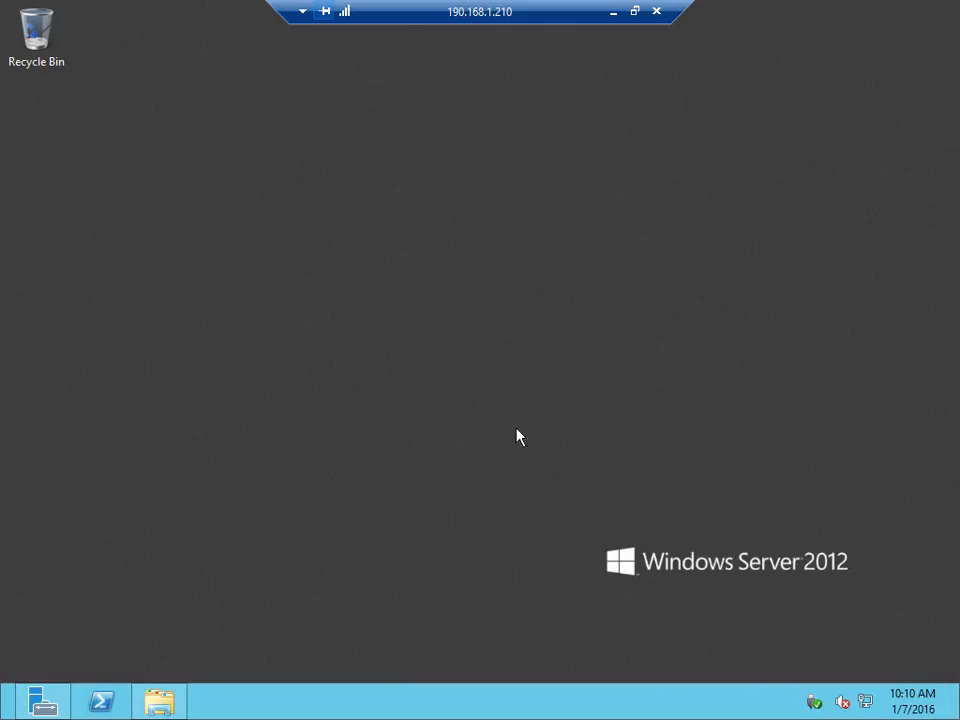
# Step: Open FTP_Upload_Mon_Sys_20160107_100331.txt from the server's ftp1 folder, maximize it, and examine its monitor results and system values
pyautogui.click(160, 701)
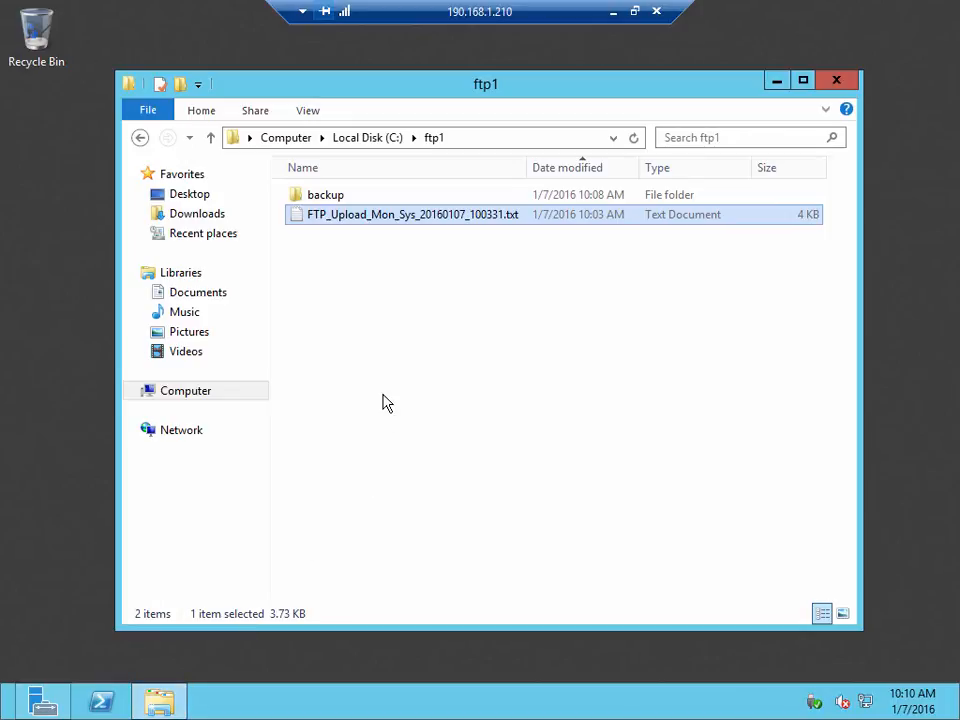
pyautogui.doubleClick(379, 220)
pyautogui.click(805, 157)
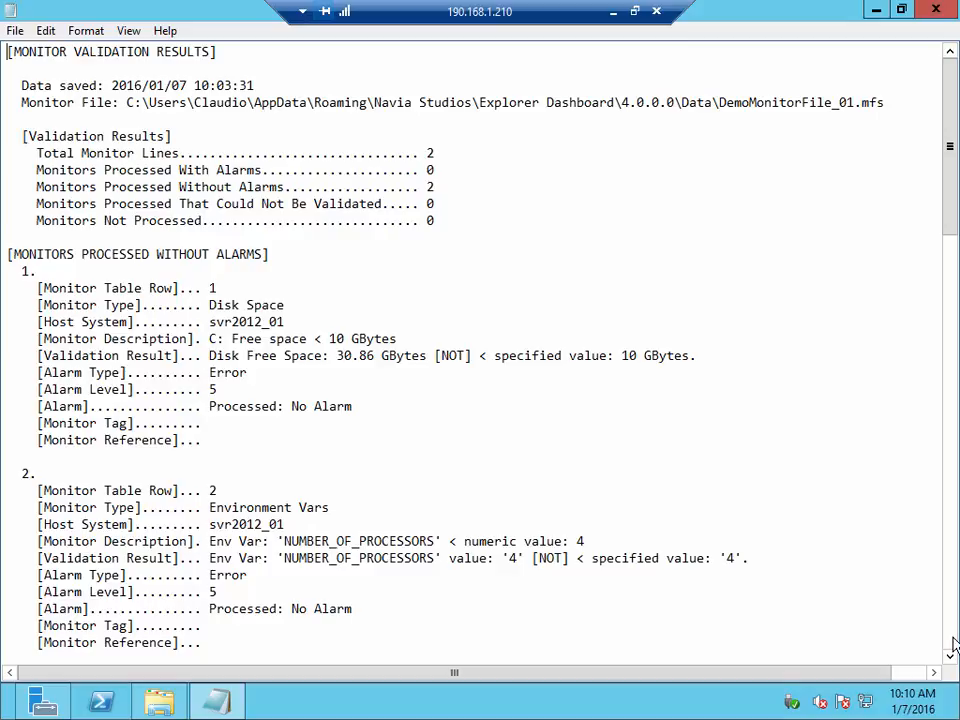
pyautogui.scroll(-12, 953, 645)
pyautogui.scroll(-12, 953, 645)
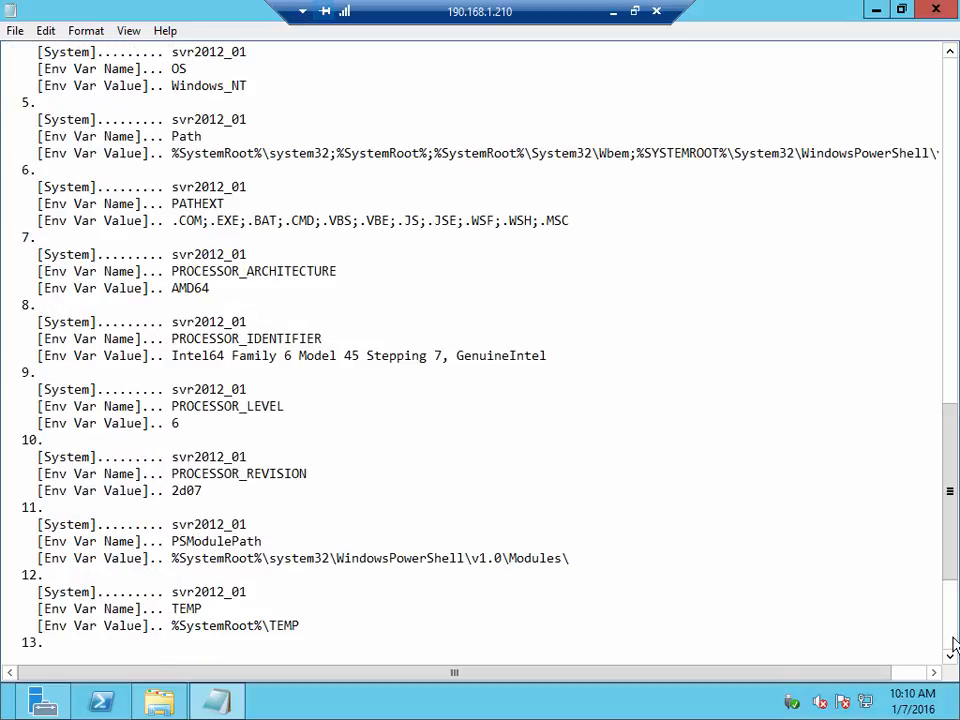
pyautogui.scroll(-5, 953, 645)
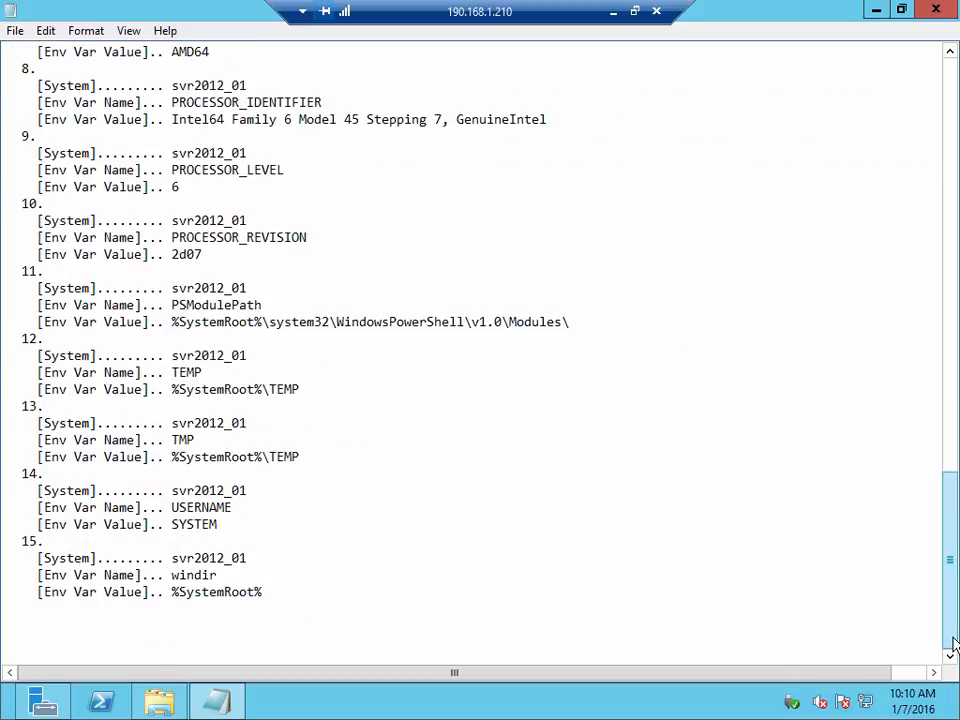
pyautogui.moveTo(953, 641); pyautogui.dragTo(949, 122)
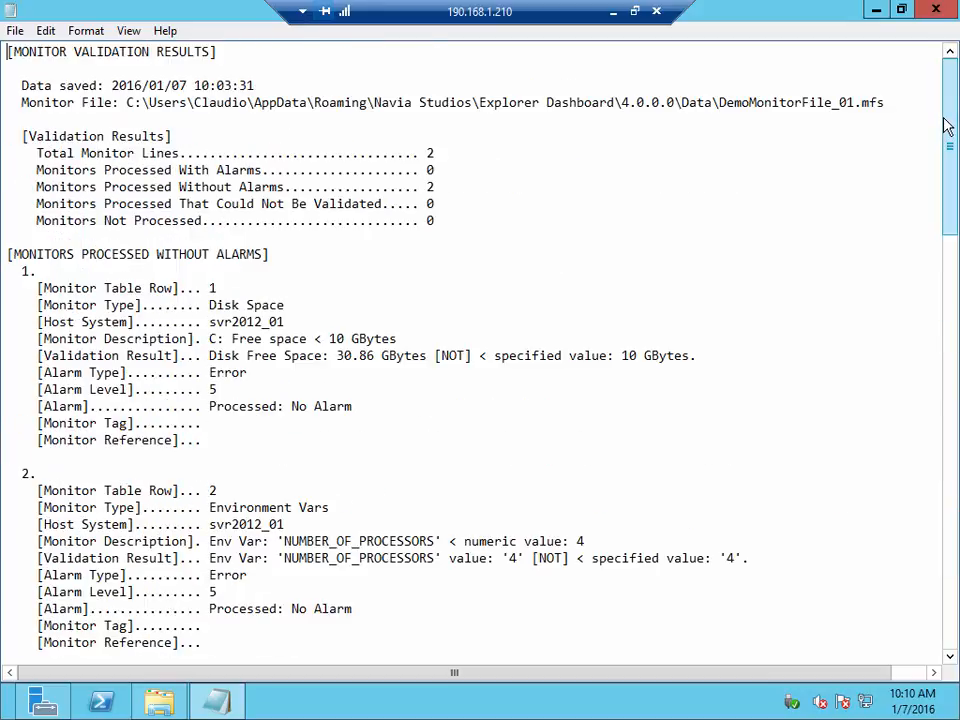